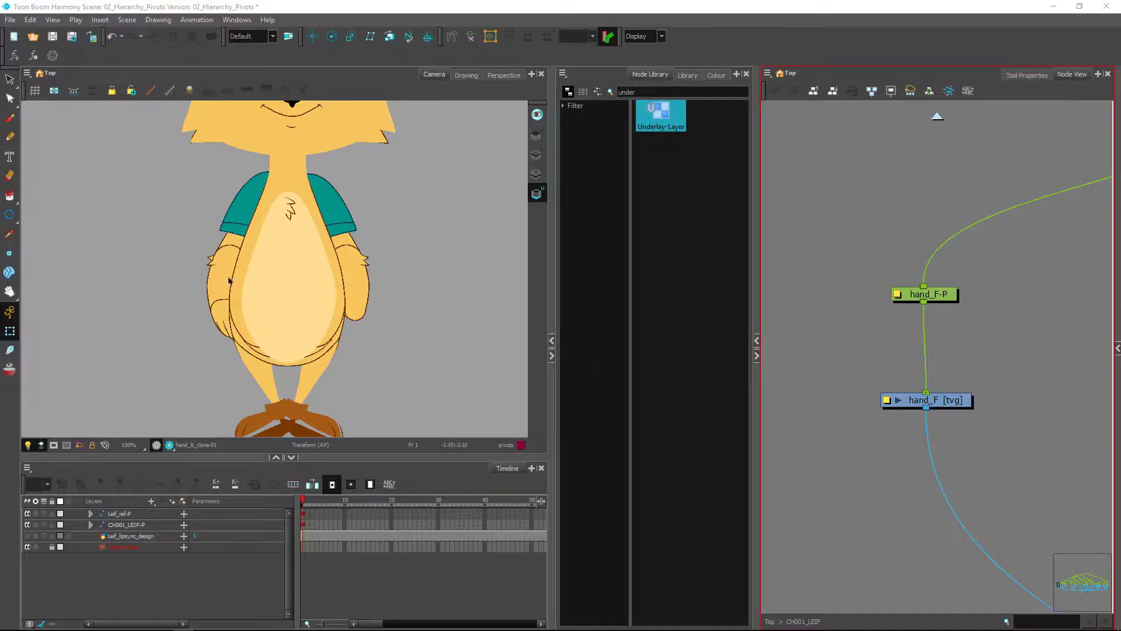
pyautogui.click(215, 298)
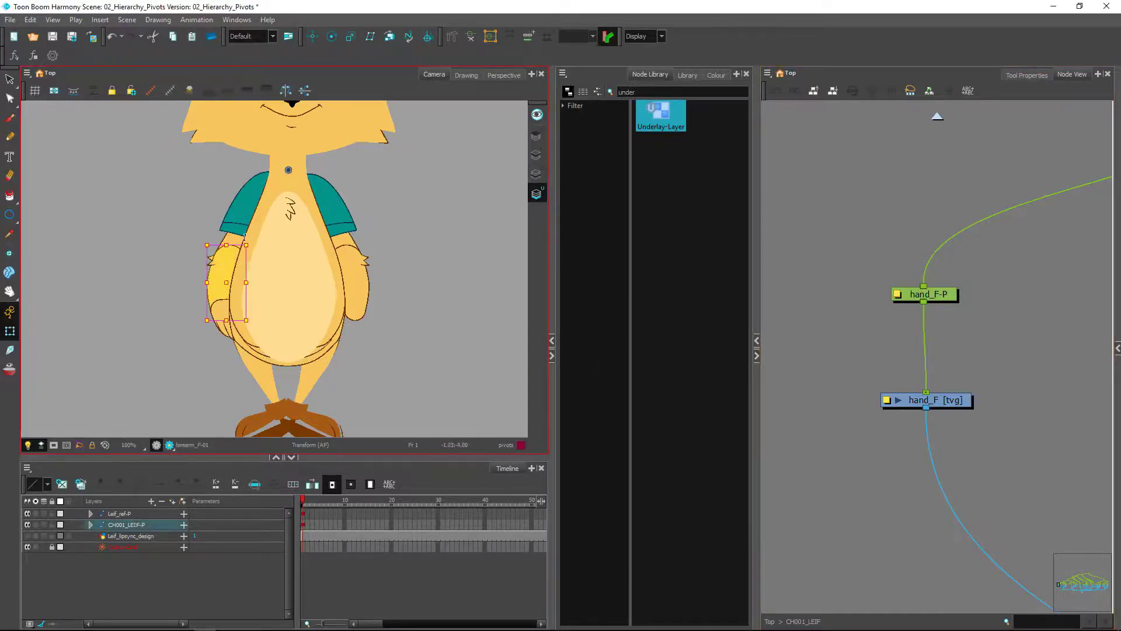
pyautogui.scroll(-3, 278, 202)
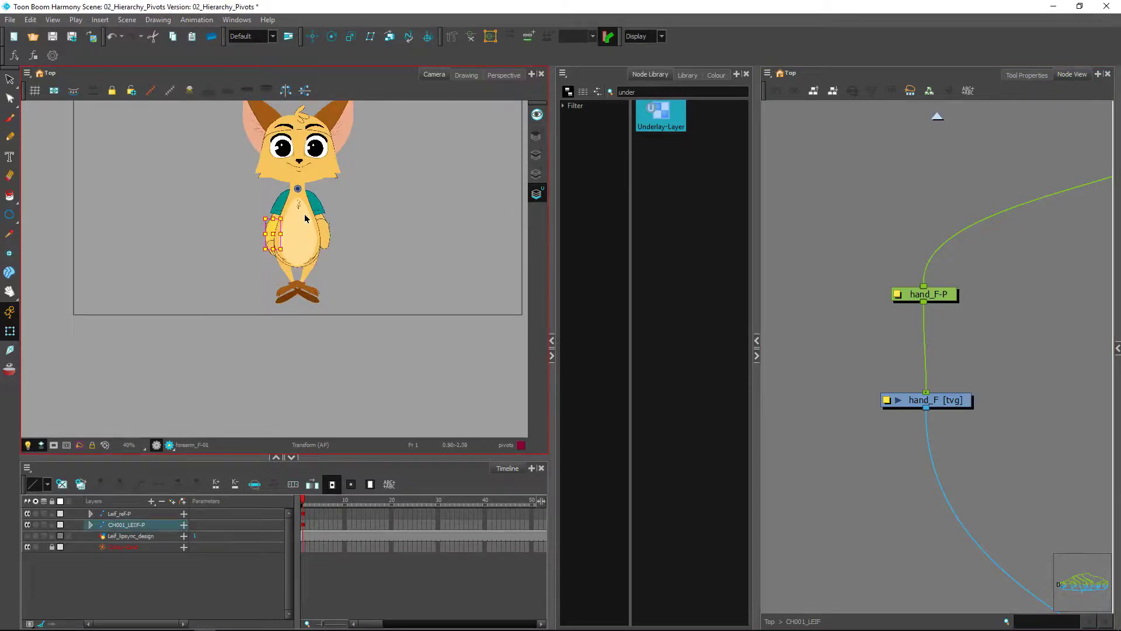
pyautogui.moveTo(358, 187); pyautogui.dragTo(313, 283)
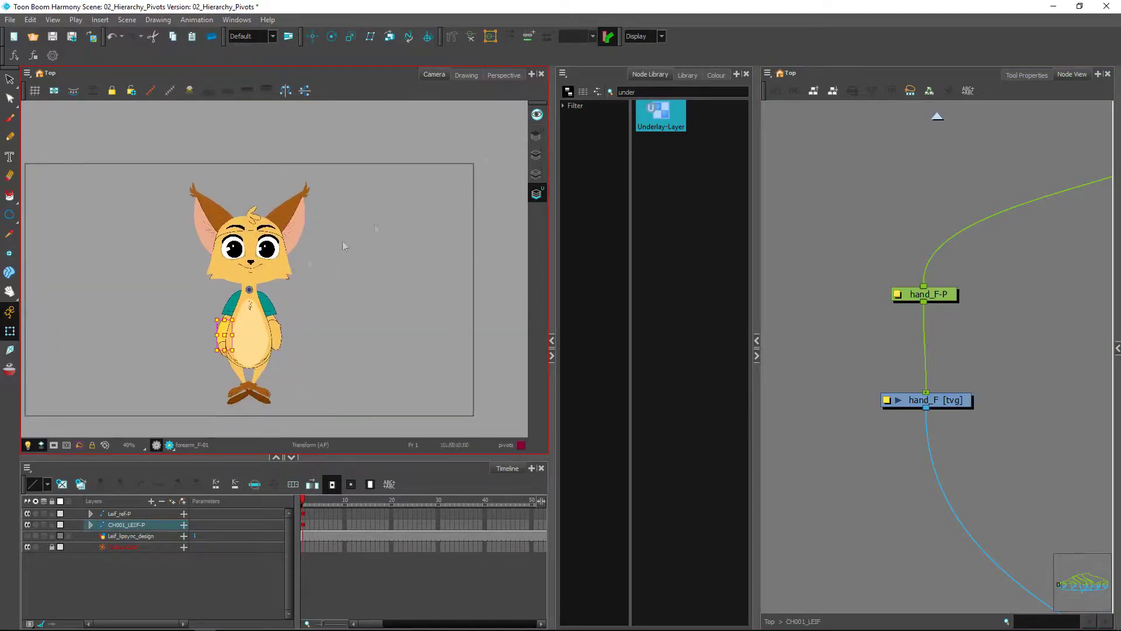
pyautogui.scroll(2, 307, 357)
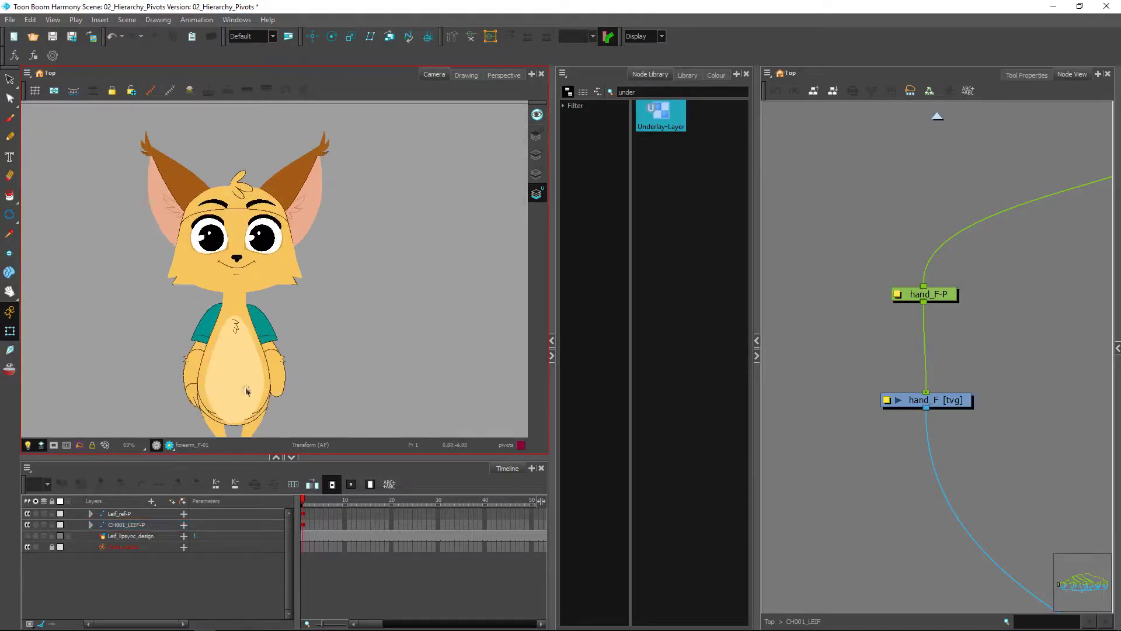
pyautogui.moveTo(307, 356); pyautogui.dragTo(377, 273)
pyautogui.scroll(3, 315, 272)
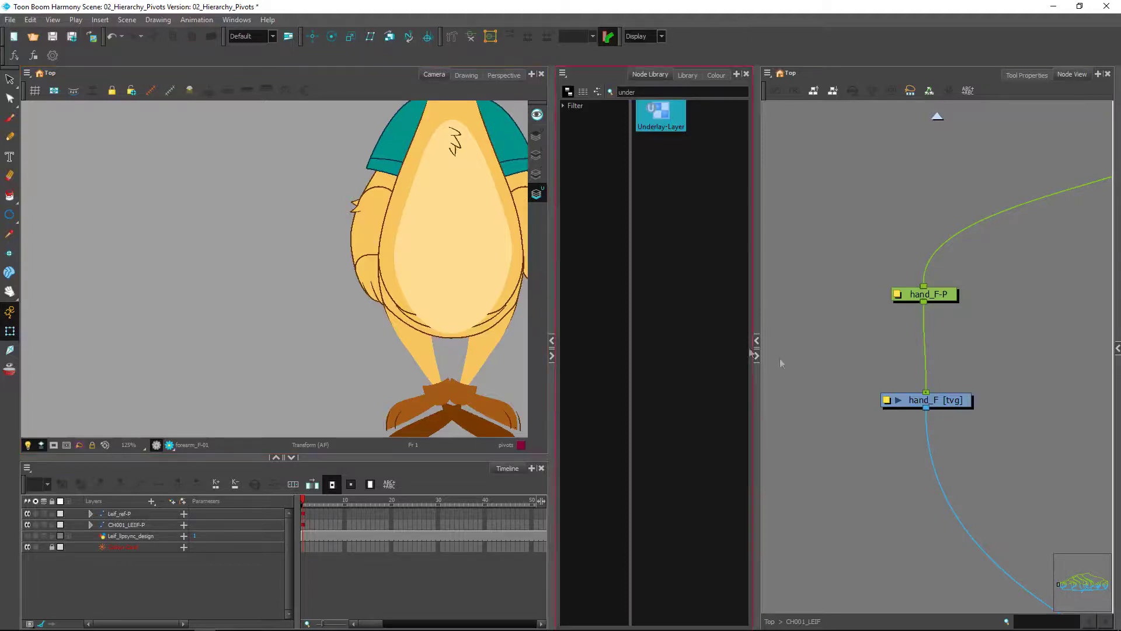
# Step: Add an Underlay-Layer node below Leif_master_comp, feeding it from that composite and connecting its output to the final Composite node
pyautogui.scroll(-3, 998, 381)
pyautogui.moveTo(1030, 415); pyautogui.dragTo(870, 355)
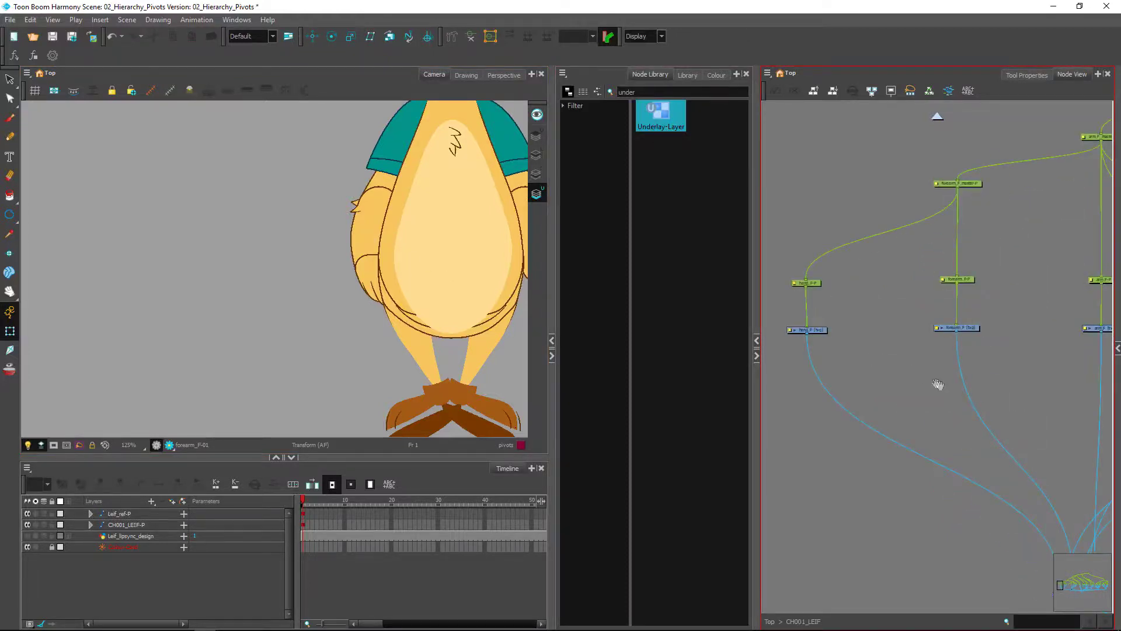
pyautogui.moveTo(938, 384); pyautogui.dragTo(766, 337)
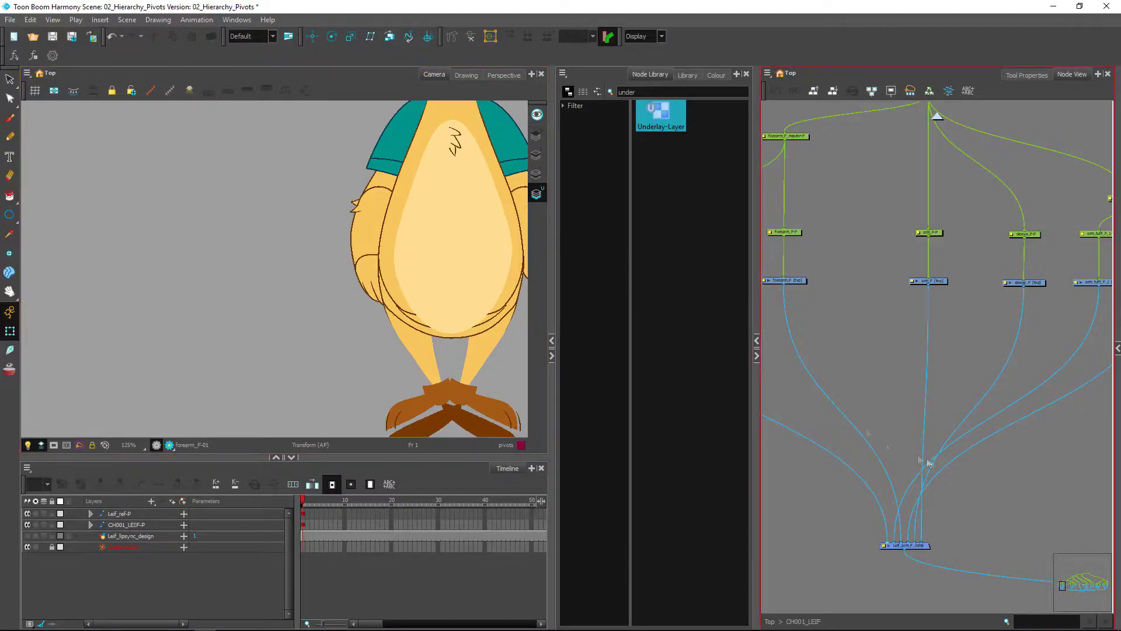
pyautogui.moveTo(956, 503); pyautogui.dragTo(689, 359)
pyautogui.scroll(-2, 1050, 453)
pyautogui.moveTo(1052, 458); pyautogui.dragTo(797, 395)
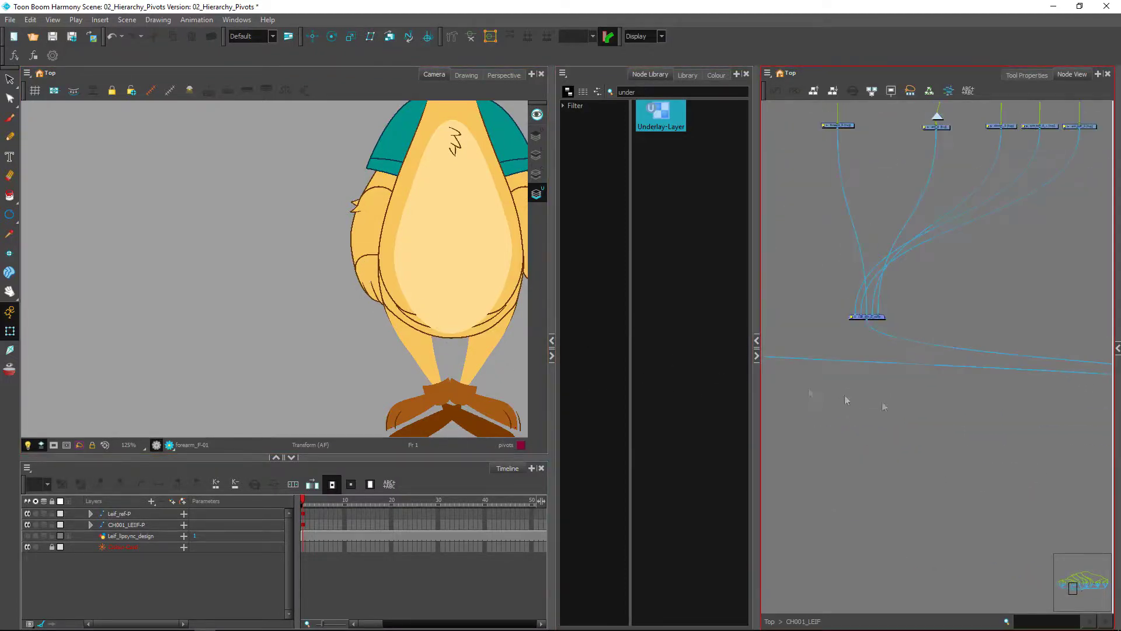
pyautogui.moveTo(1016, 445); pyautogui.dragTo(797, 409)
pyautogui.moveTo(1060, 442); pyautogui.dragTo(910, 417)
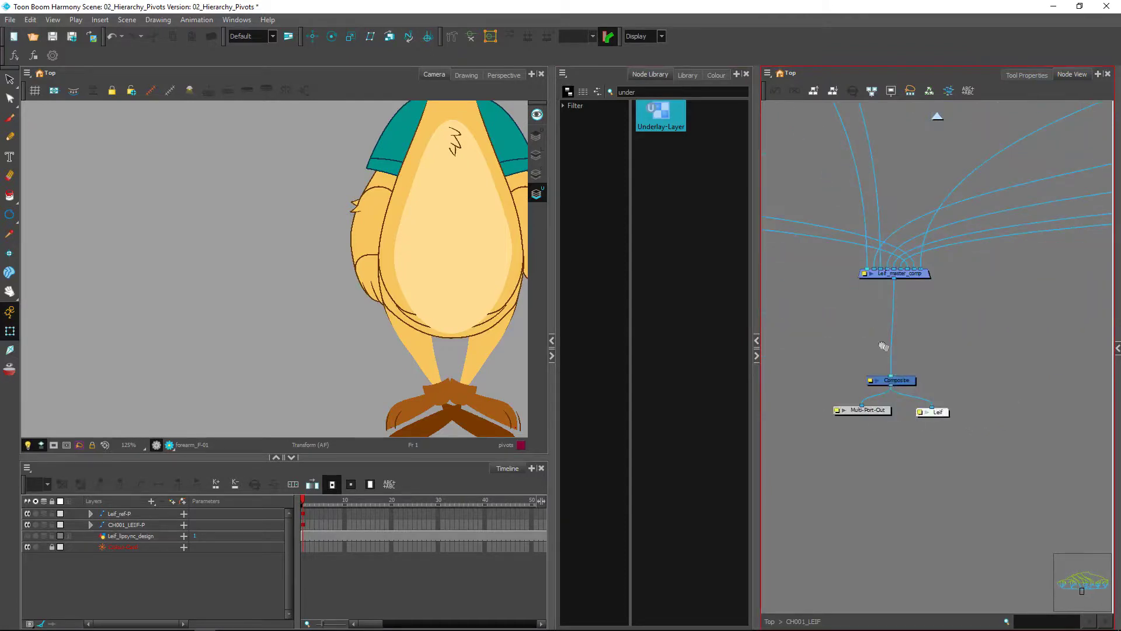
pyautogui.scroll(2, 881, 345)
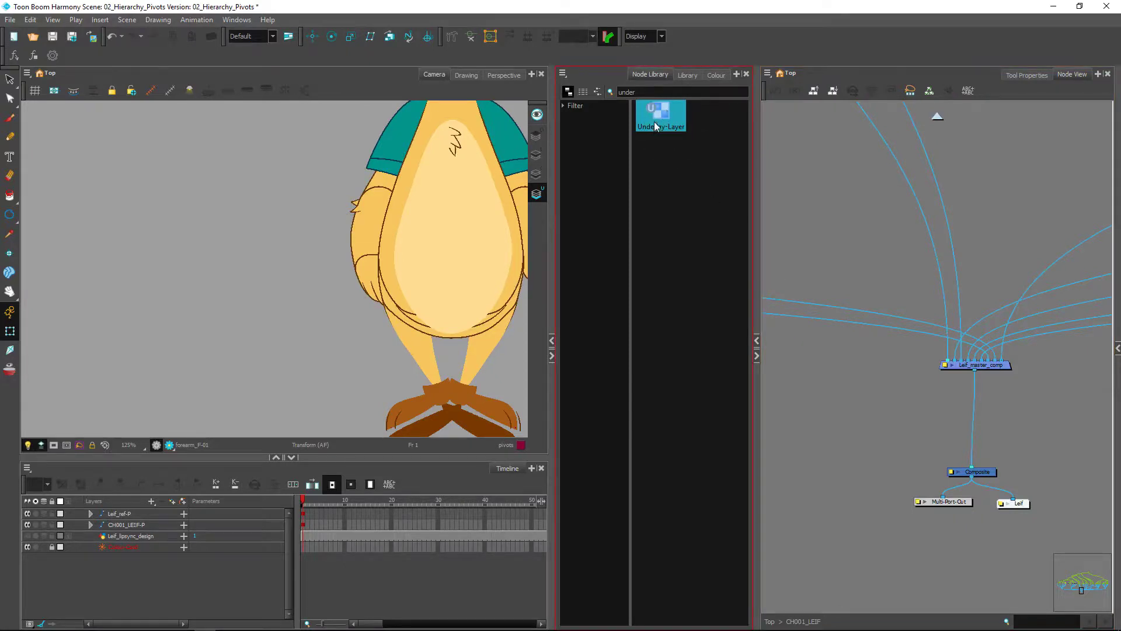
pyautogui.moveTo(842, 267); pyautogui.dragTo(926, 410)
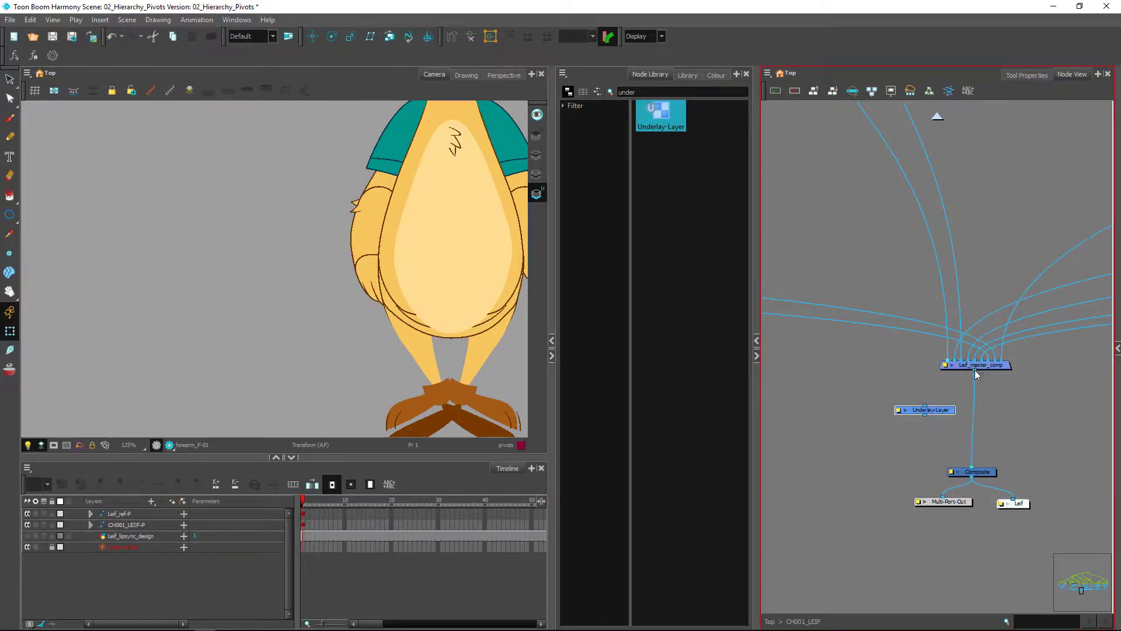
pyautogui.moveTo(975, 370); pyautogui.dragTo(916, 416)
pyautogui.moveTo(952, 468); pyautogui.dragTo(963, 467)
# Step: With the Rotate tool, move the pivot of the hand_F-P peg onto the pivot marker inside the front hand
pyautogui.scroll(3, 292, 261)
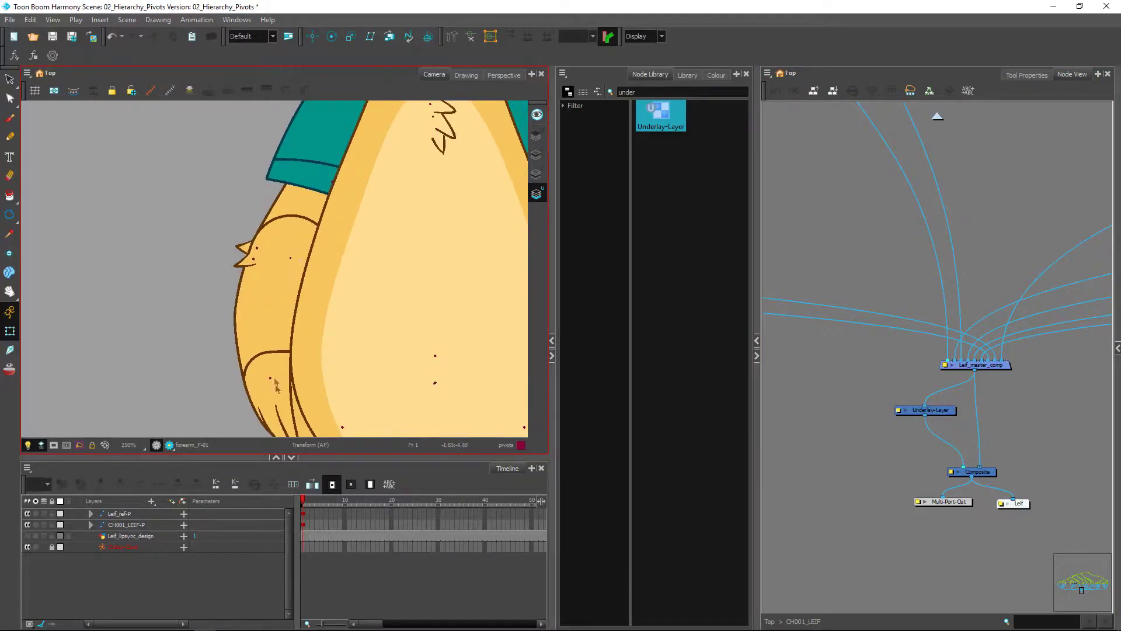
pyautogui.scroll(-1, 413, 366)
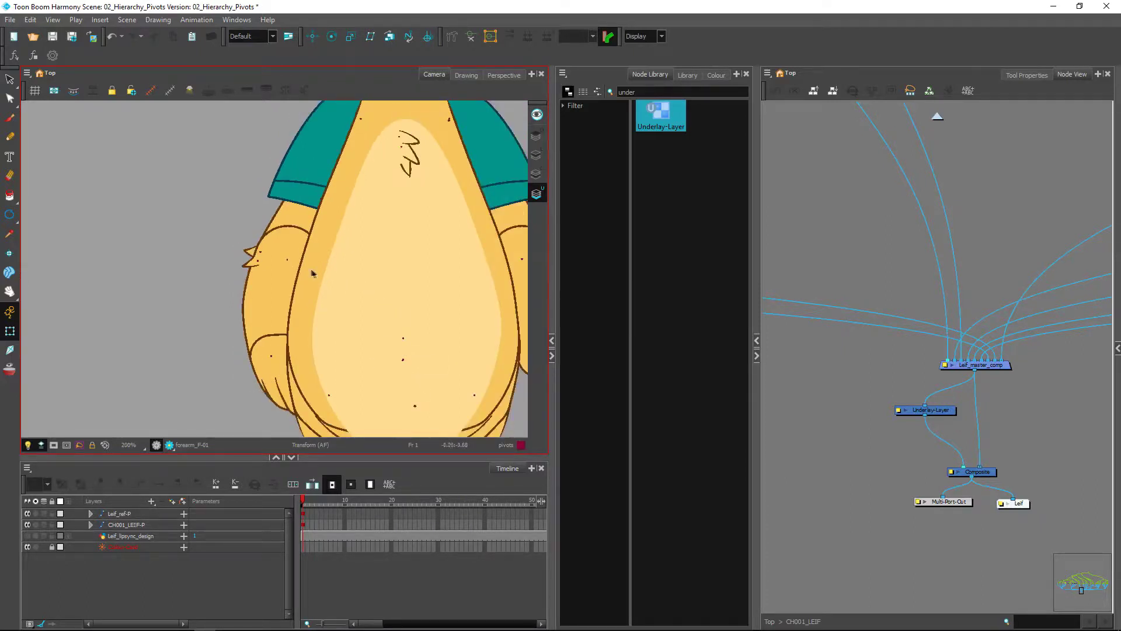
pyautogui.click(277, 366)
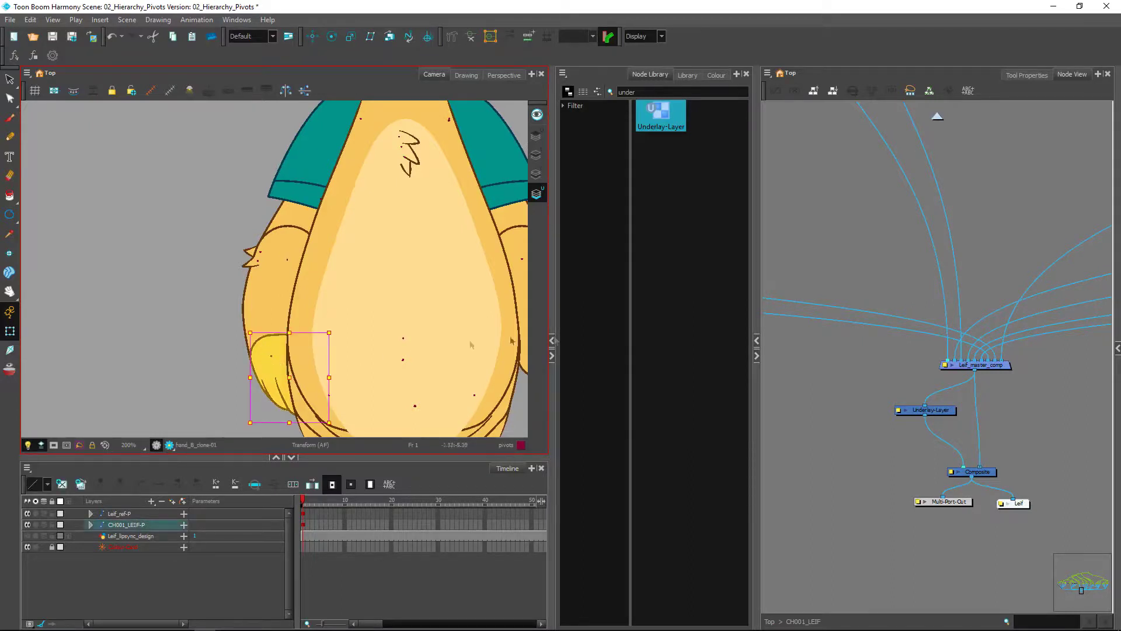
pyautogui.press('o')
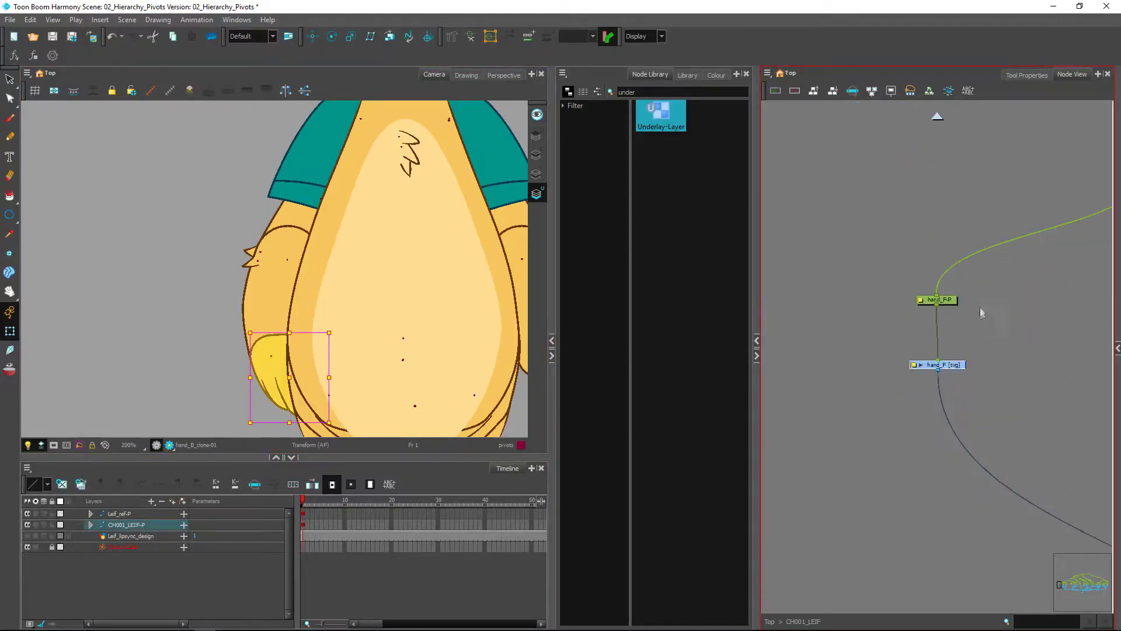
pyautogui.click(978, 308)
pyautogui.click(952, 302)
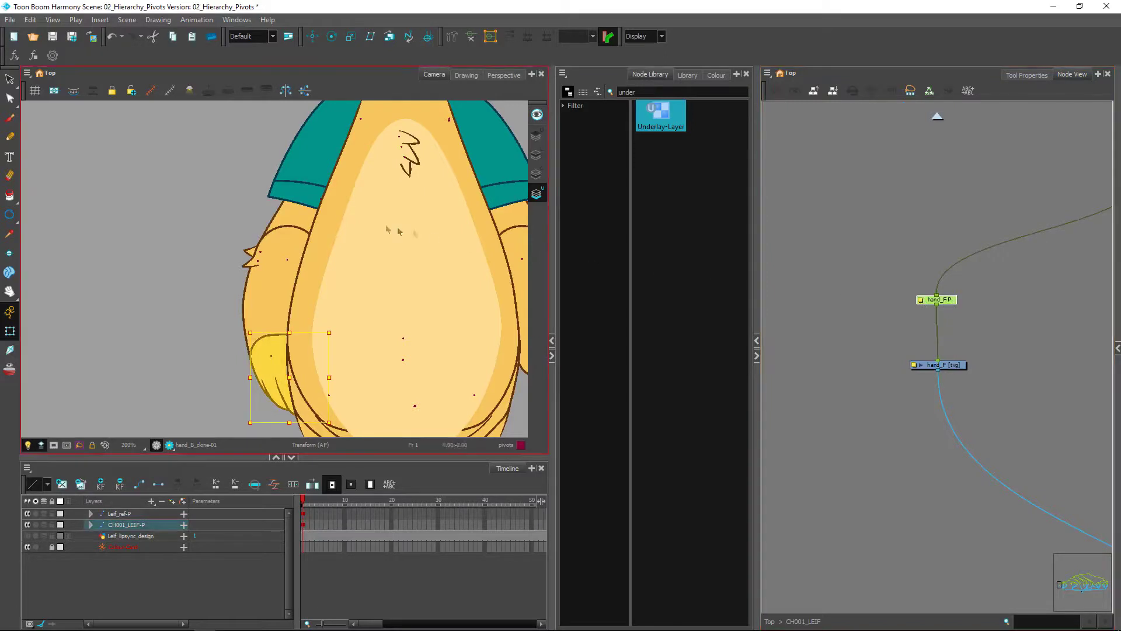
pyautogui.click(333, 39)
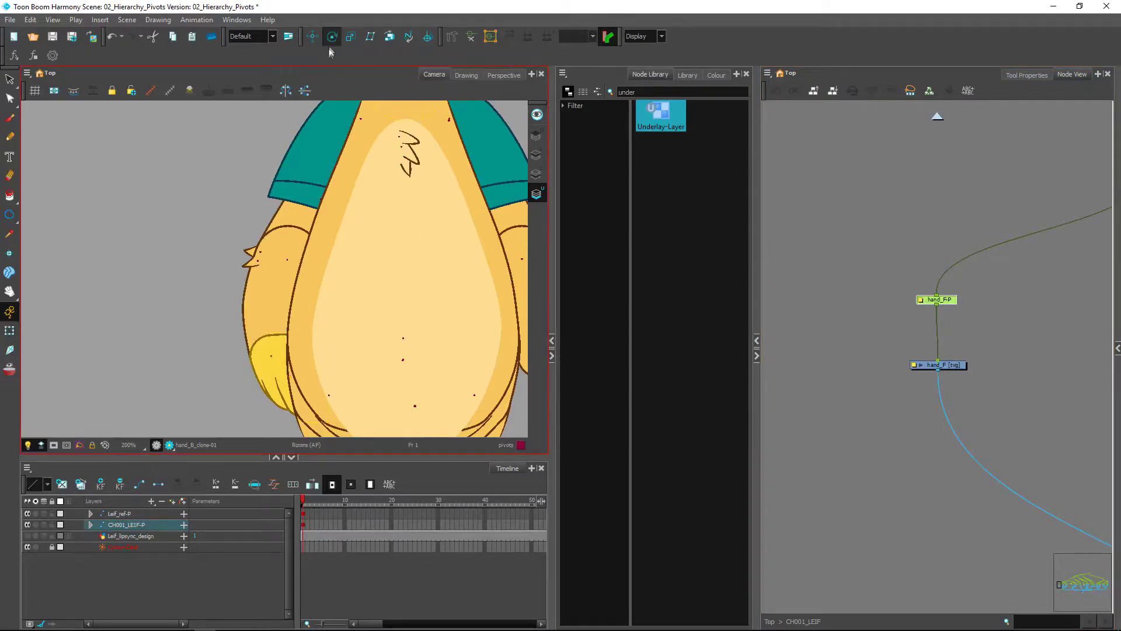
pyautogui.scroll(3, 339, 317)
pyautogui.click(339, 317)
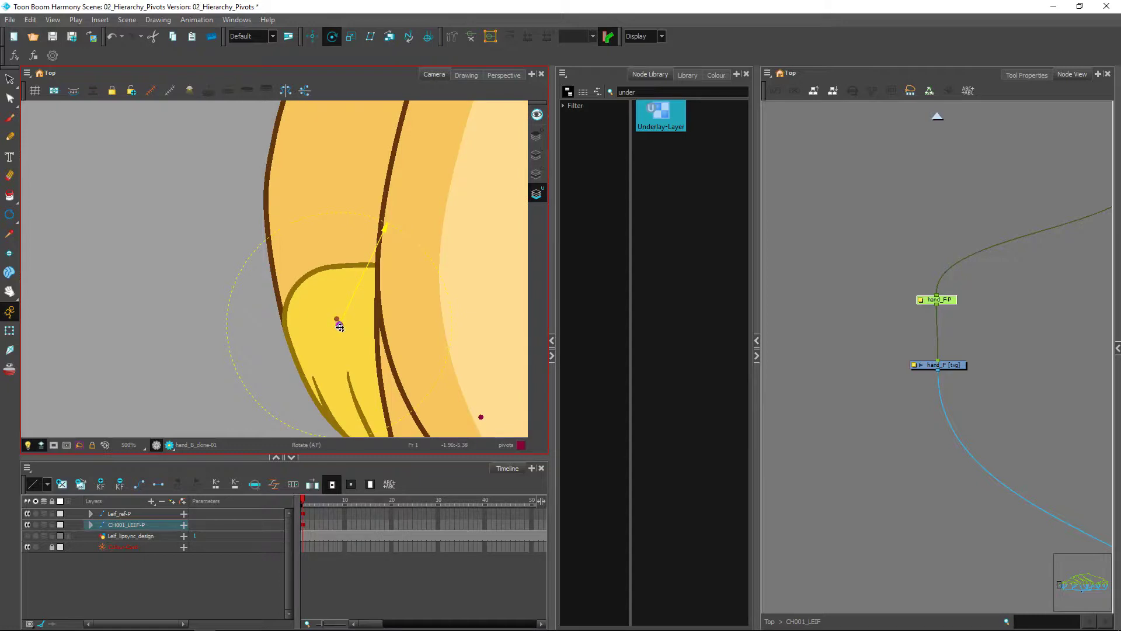
pyautogui.moveTo(339, 327); pyautogui.dragTo(374, 350)
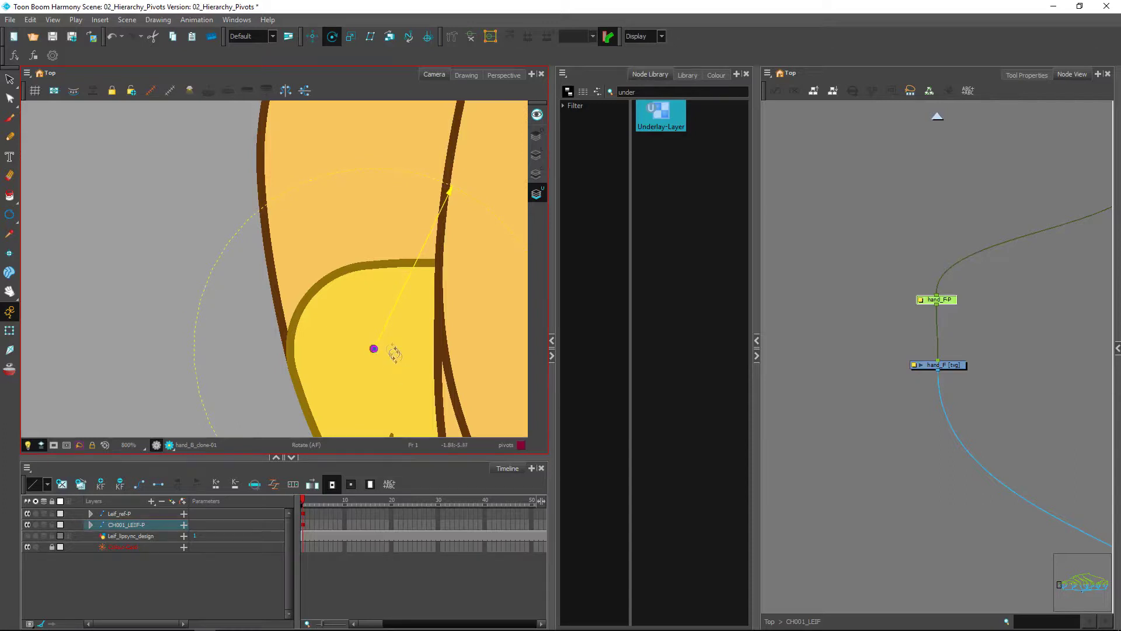
pyautogui.press('2')
pyautogui.press('2')
pyautogui.press('2')
pyautogui.press('2')
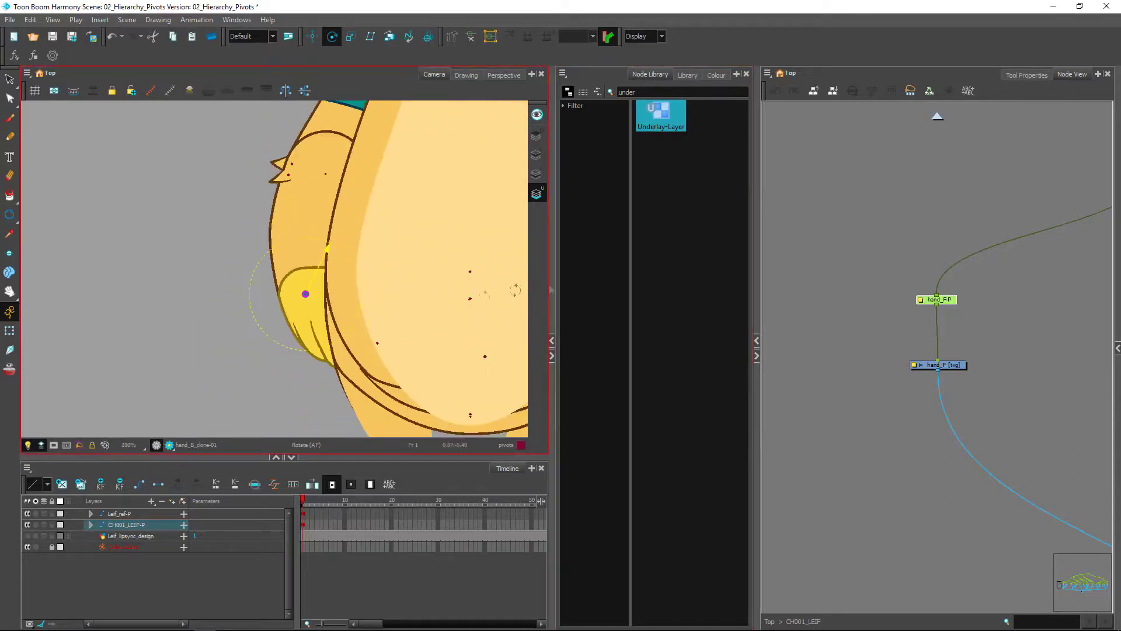
# Step: Examine which arm parts the forearm_F-P and forearm_F_master-P pegs each control by selecting them in turn
pyautogui.moveTo(1080, 275); pyautogui.dragTo(847, 340)
pyautogui.moveTo(933, 319); pyautogui.dragTo(939, 395)
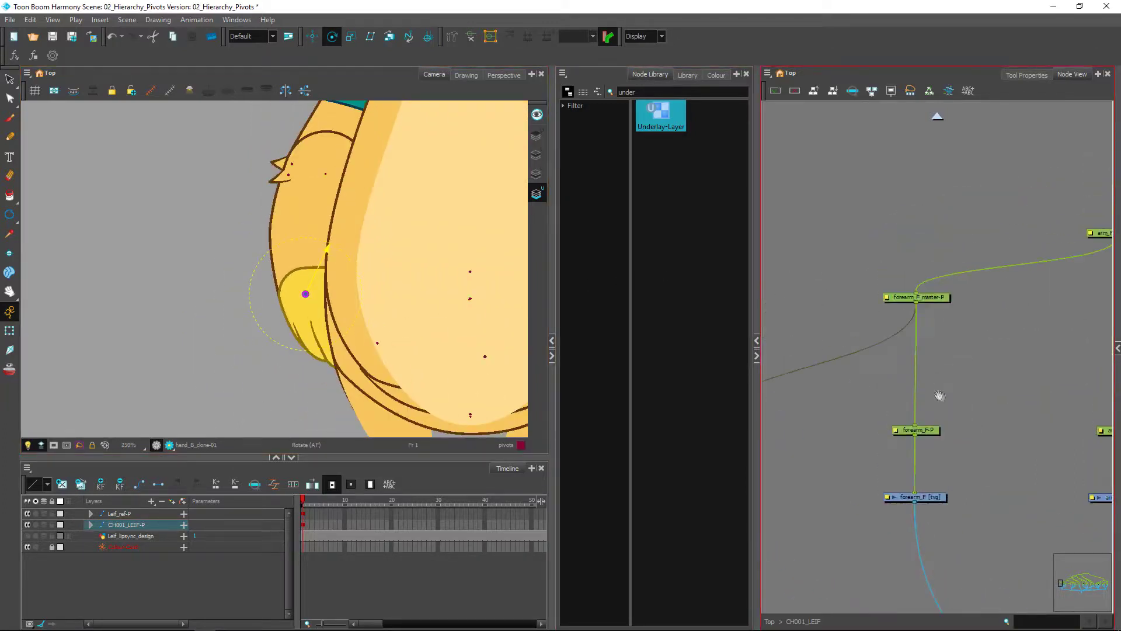
pyautogui.press('1')
pyautogui.click(973, 403)
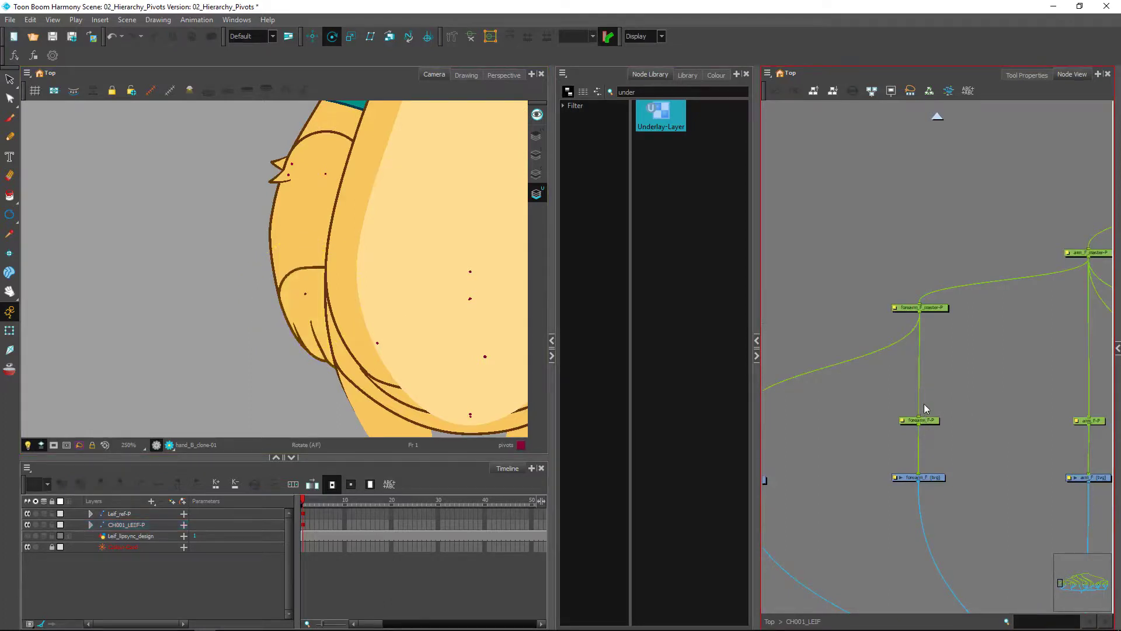
pyautogui.click(927, 421)
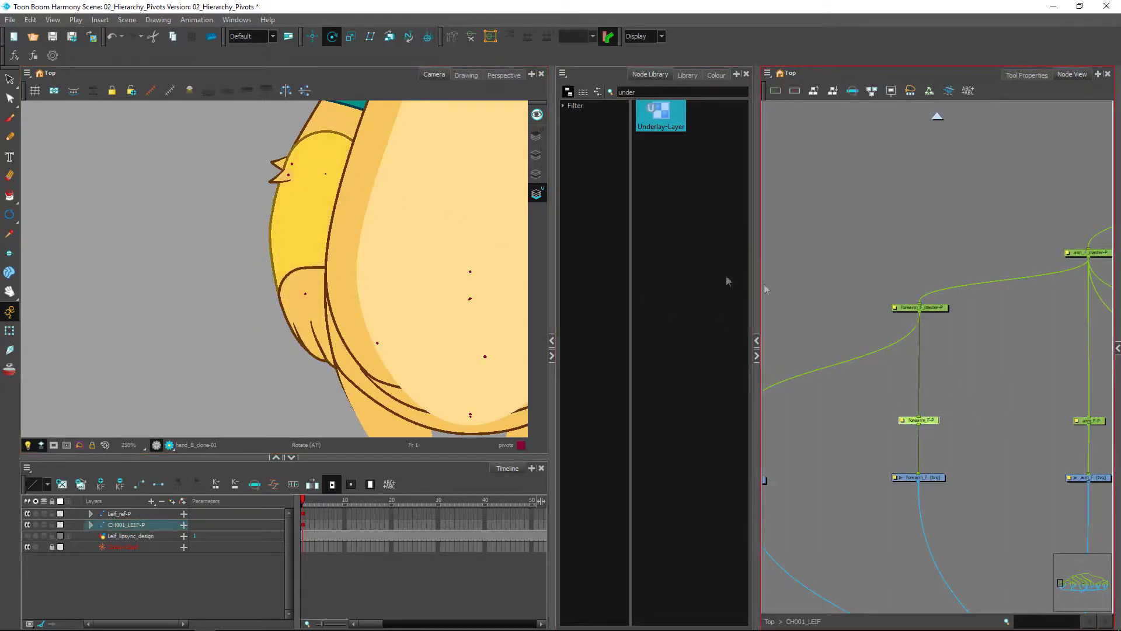
pyautogui.click(931, 308)
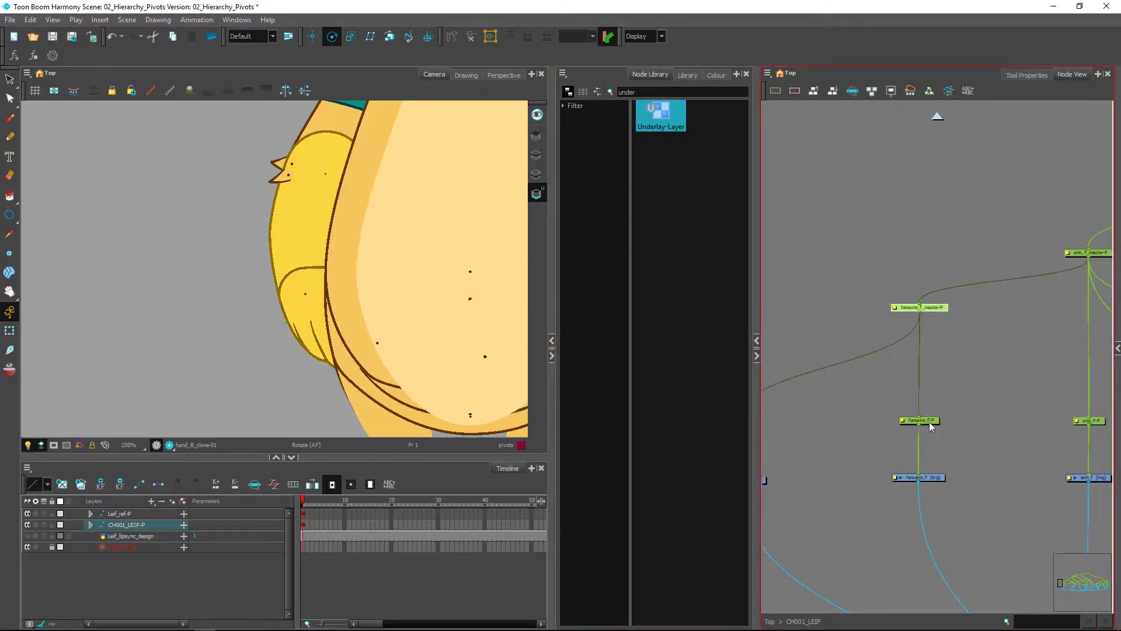
pyautogui.press('b')
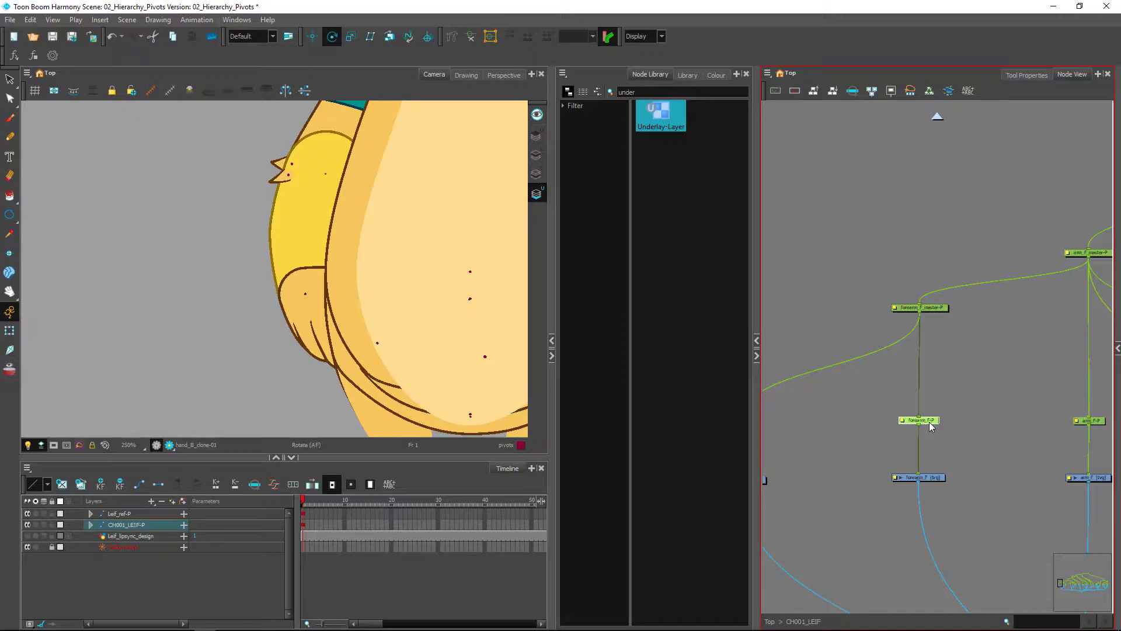
pyautogui.click(931, 309)
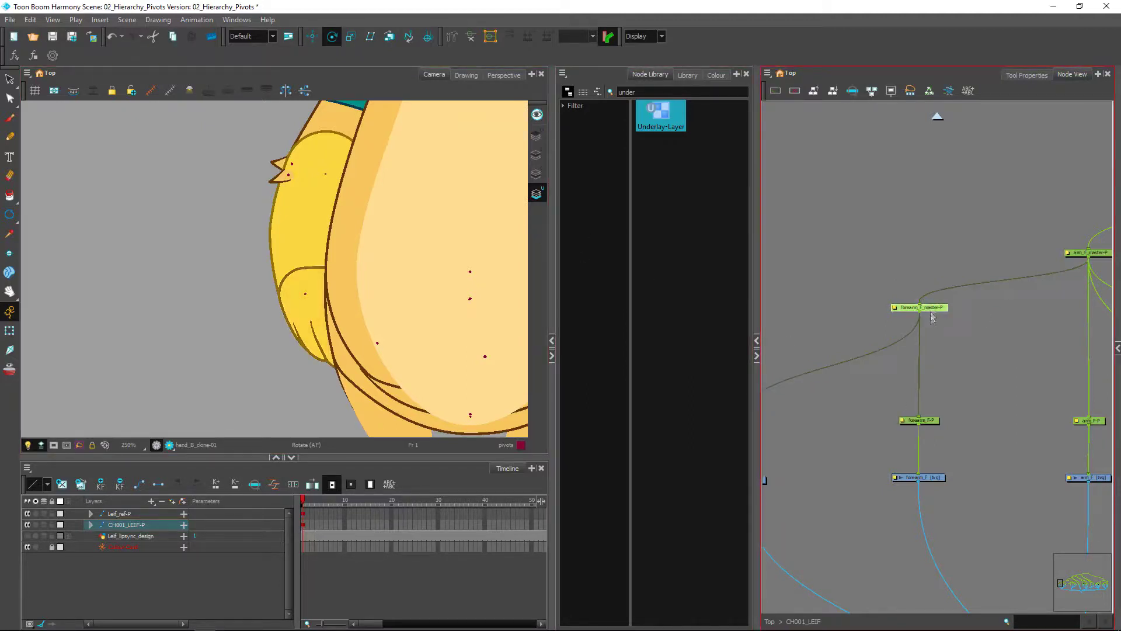
pyautogui.click(929, 422)
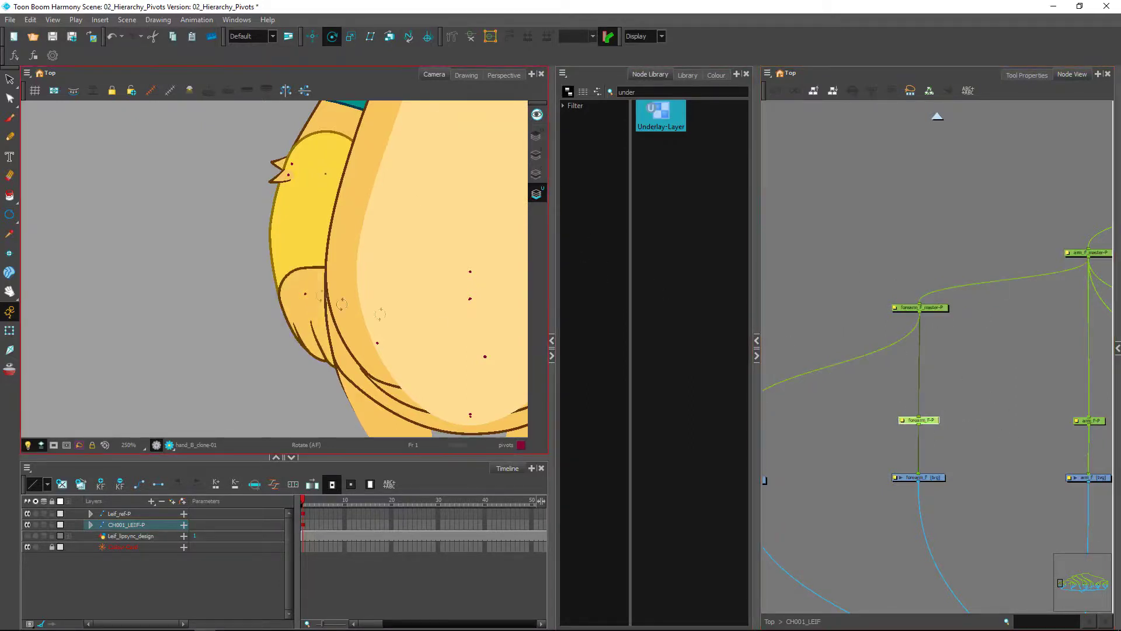
# Step: Compare the pivot locations of the forearm_F_master-P and forearm_F-P pegs on the character
pyautogui.scroll(-2, 304, 284)
pyautogui.moveTo(337, 201); pyautogui.dragTo(330, 307)
pyautogui.scroll(2, 310, 292)
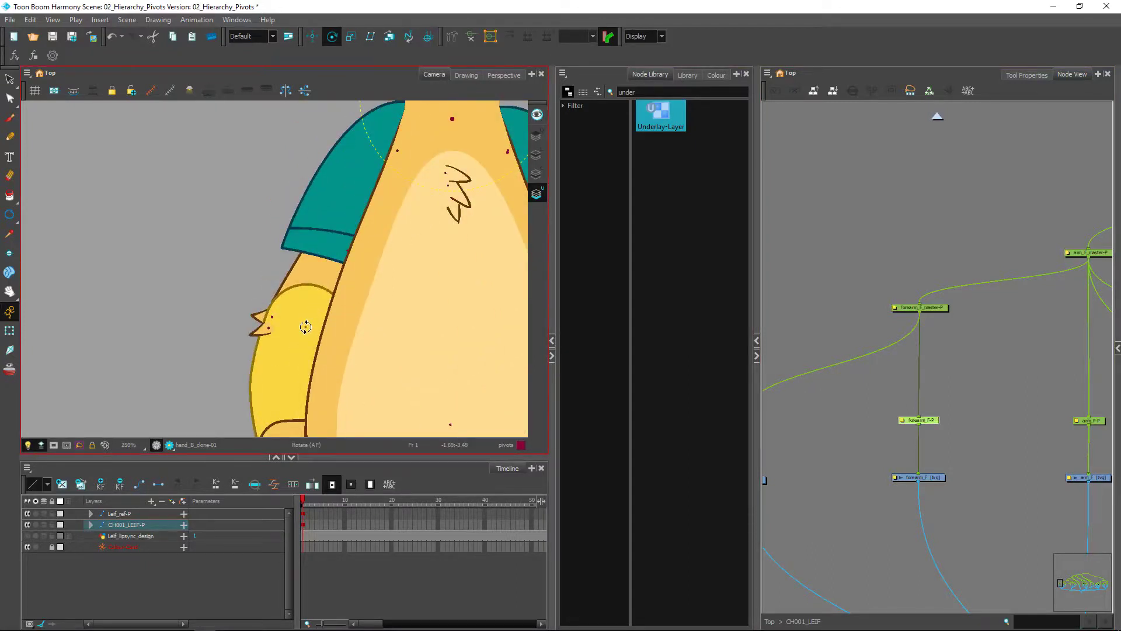
pyautogui.click(915, 358)
pyautogui.click(945, 308)
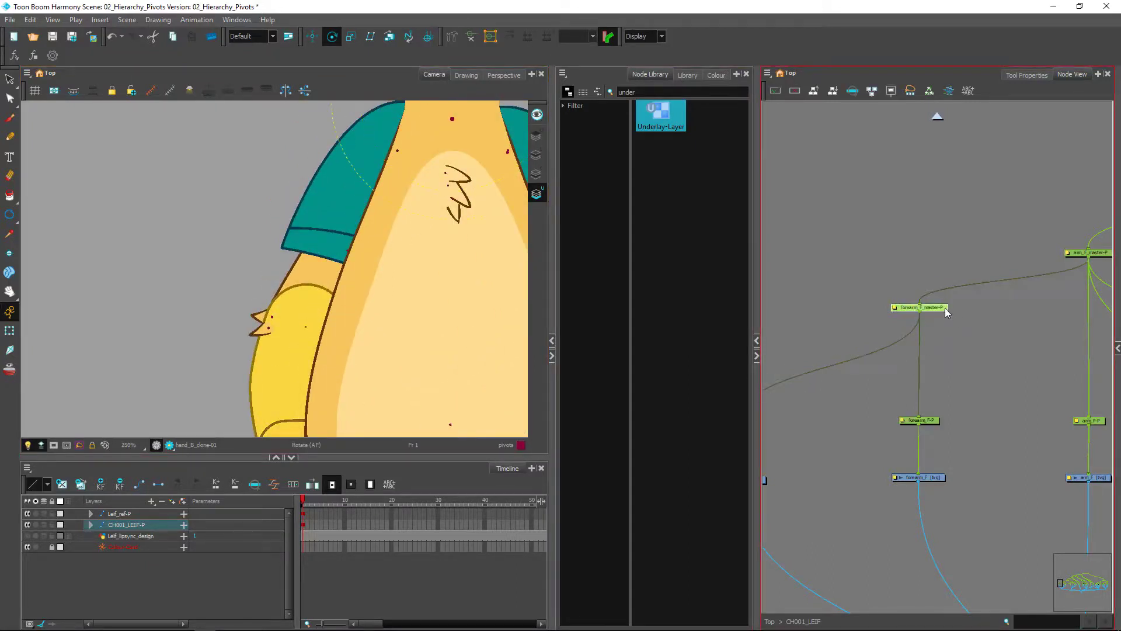
pyautogui.press('1')
pyautogui.press('1')
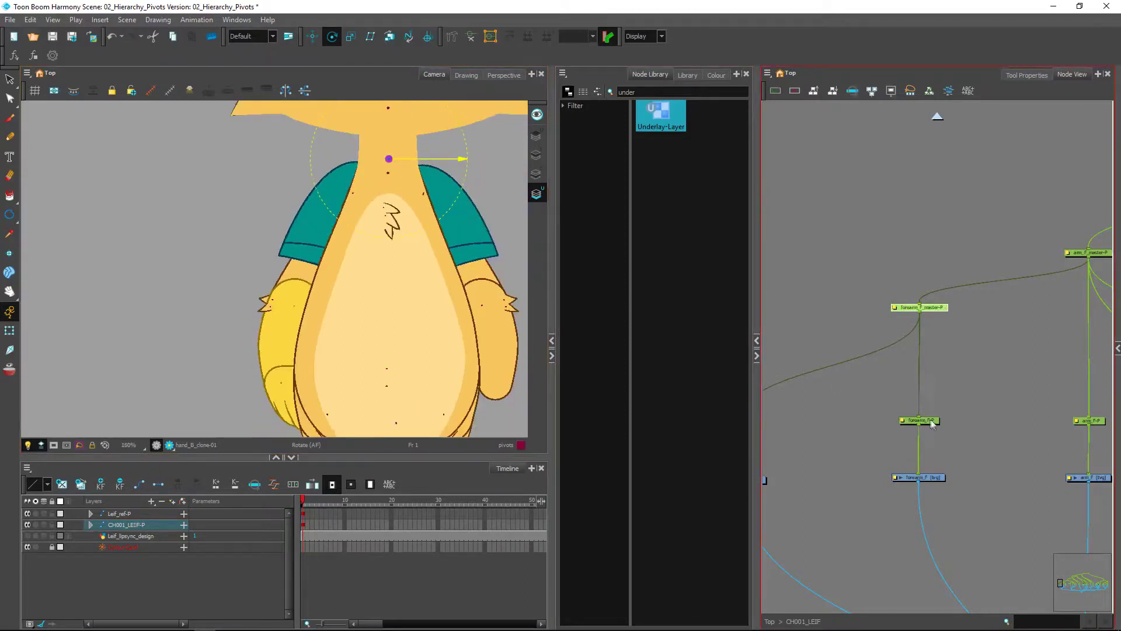
pyautogui.click(932, 420)
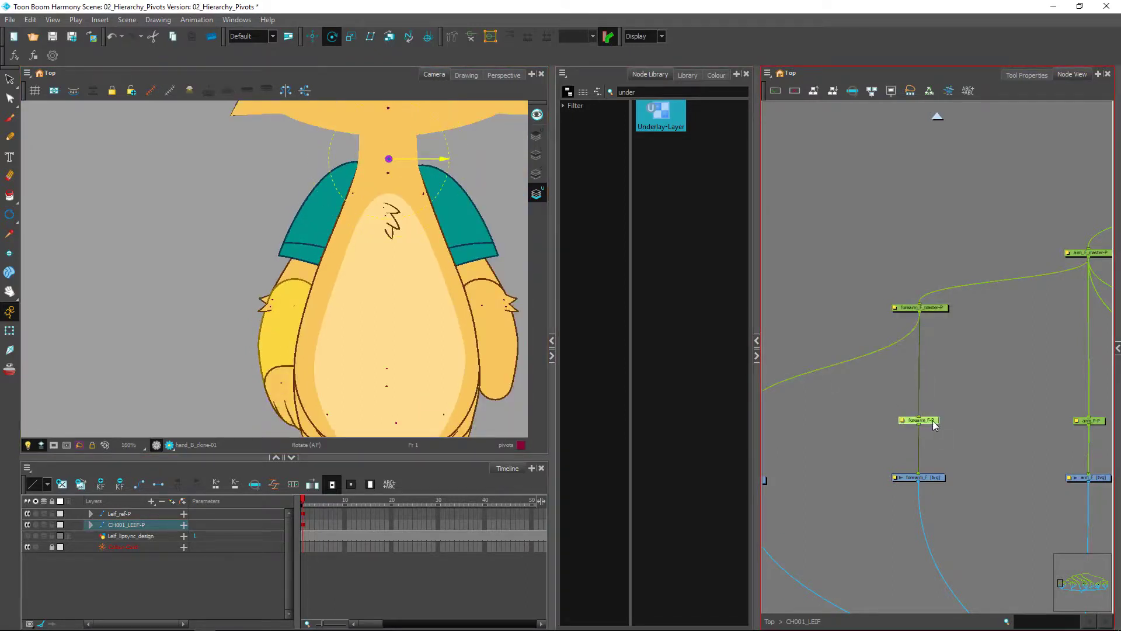
# Step: Select forearm_F_master-P and forearm_F-P together and move their pivots onto the marker at the elbow end of the front forearm
pyautogui.moveTo(977, 297); pyautogui.dragTo(883, 433)
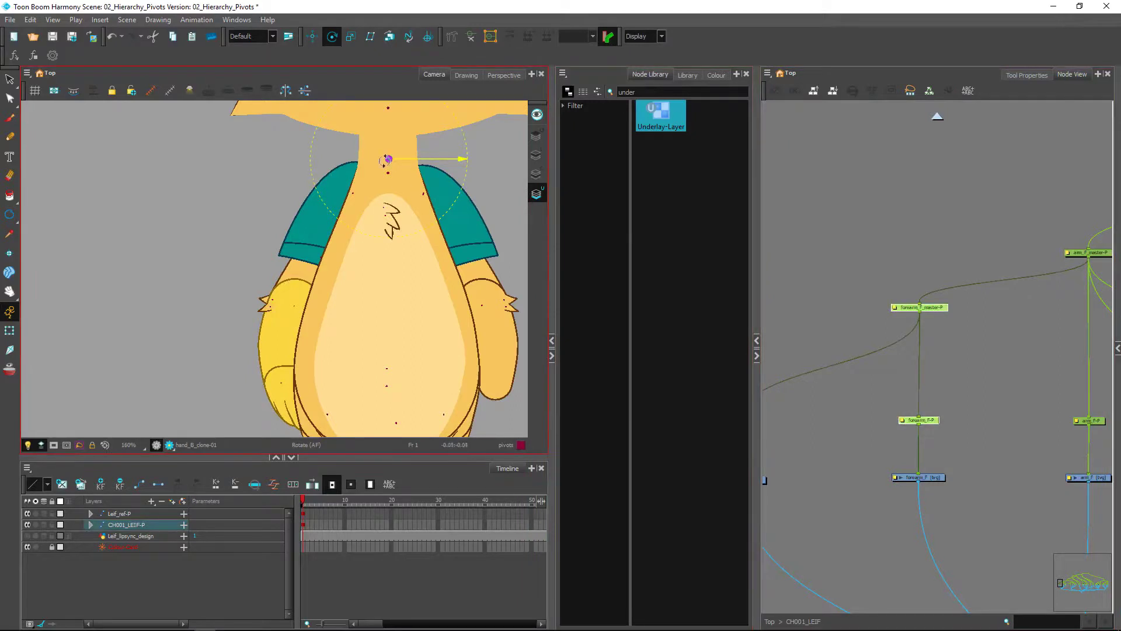
pyautogui.scroll(6, 299, 306)
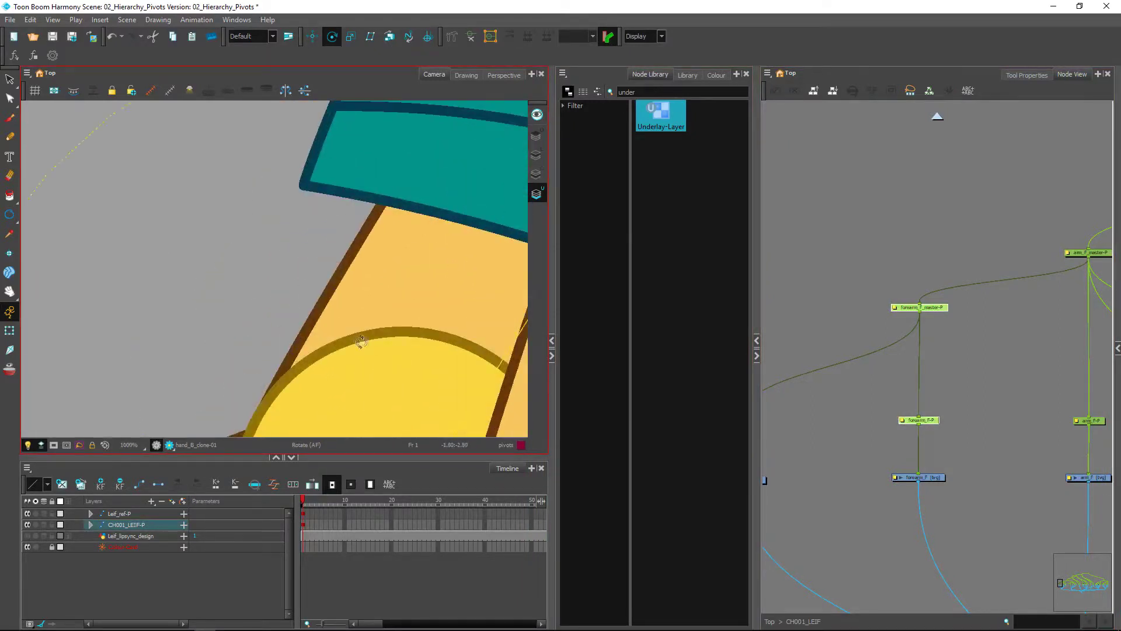
pyautogui.scroll(3, 361, 342)
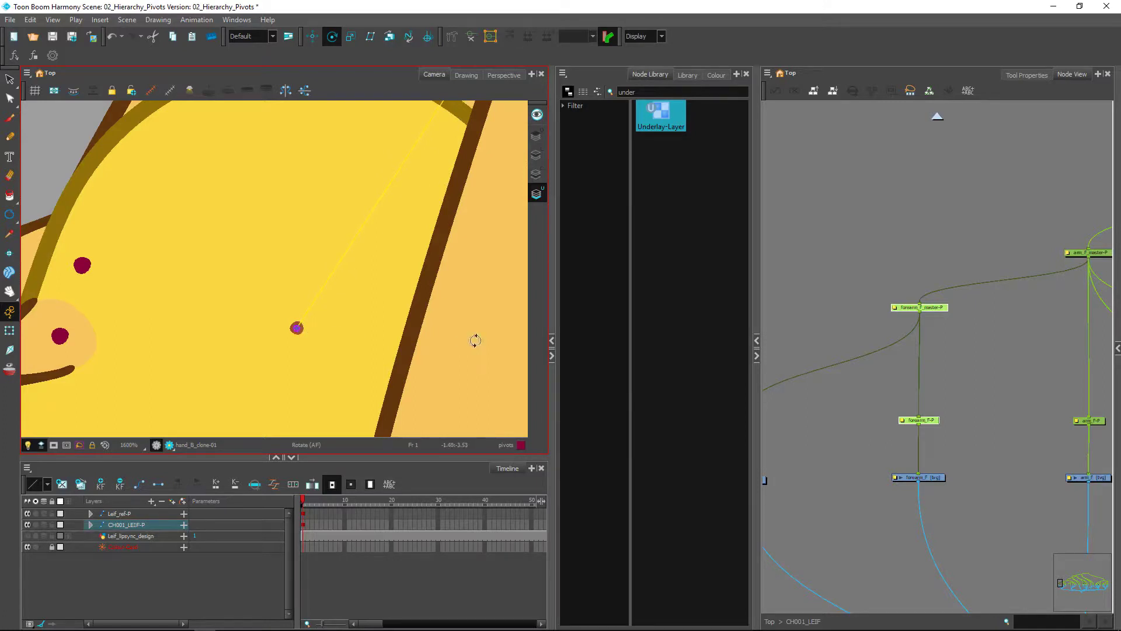
pyautogui.scroll(-4, 195, 300)
pyautogui.click(878, 337)
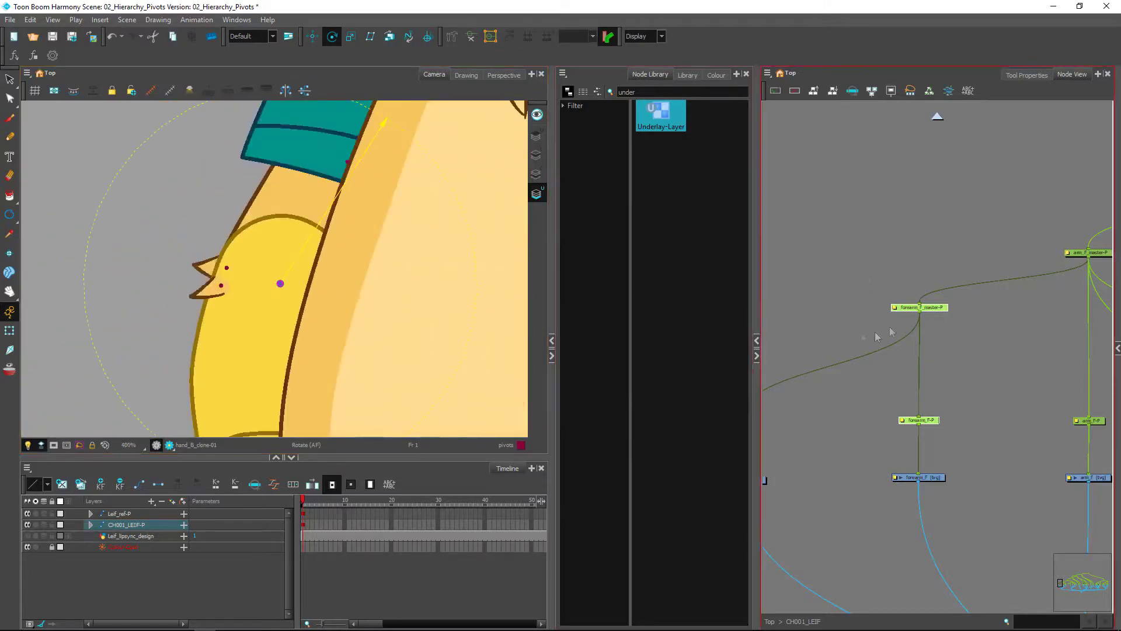
# Step: Check the pivot positions of forearm_F_master-P and forearm_F-P on the character by selecting each peg in turn
pyautogui.click(868, 292)
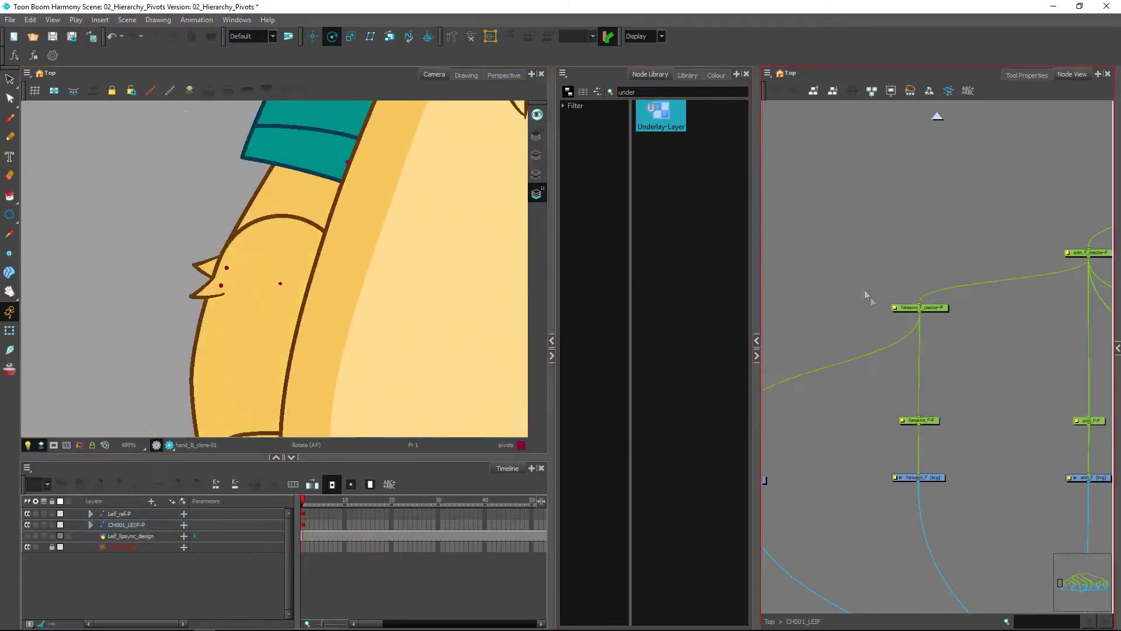
pyautogui.click(920, 307)
pyautogui.click(432, 325)
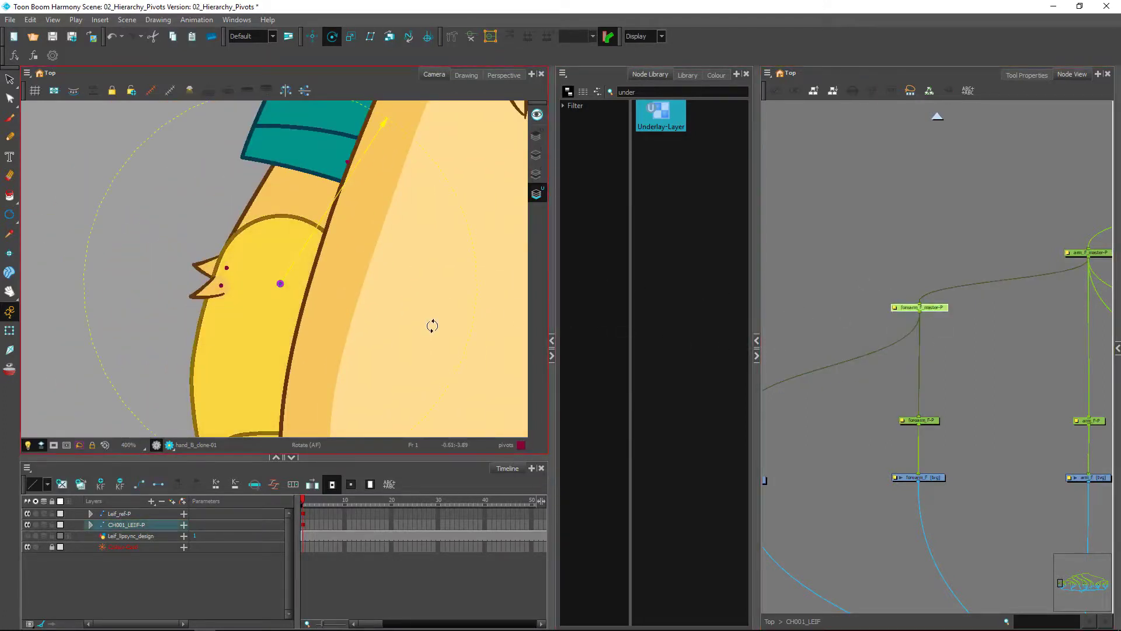
pyautogui.click(931, 422)
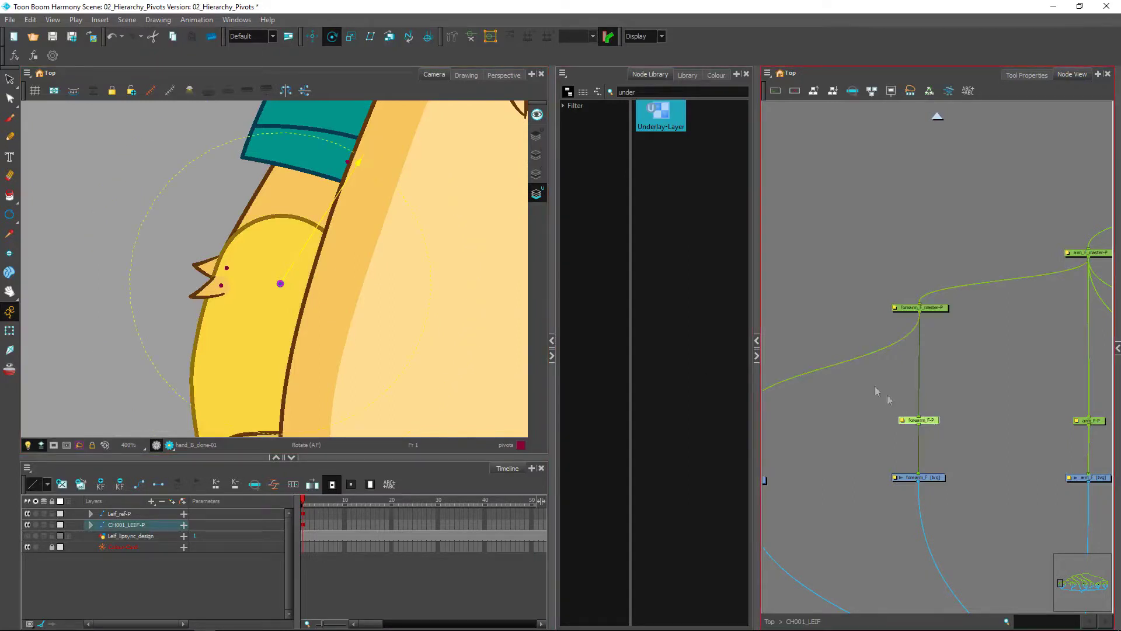
# Step: Compare the X and Y pivot values of forearm_F_master-P and forearm_F-P side by side in their layer properties
pyautogui.click(938, 308)
pyautogui.click(894, 308)
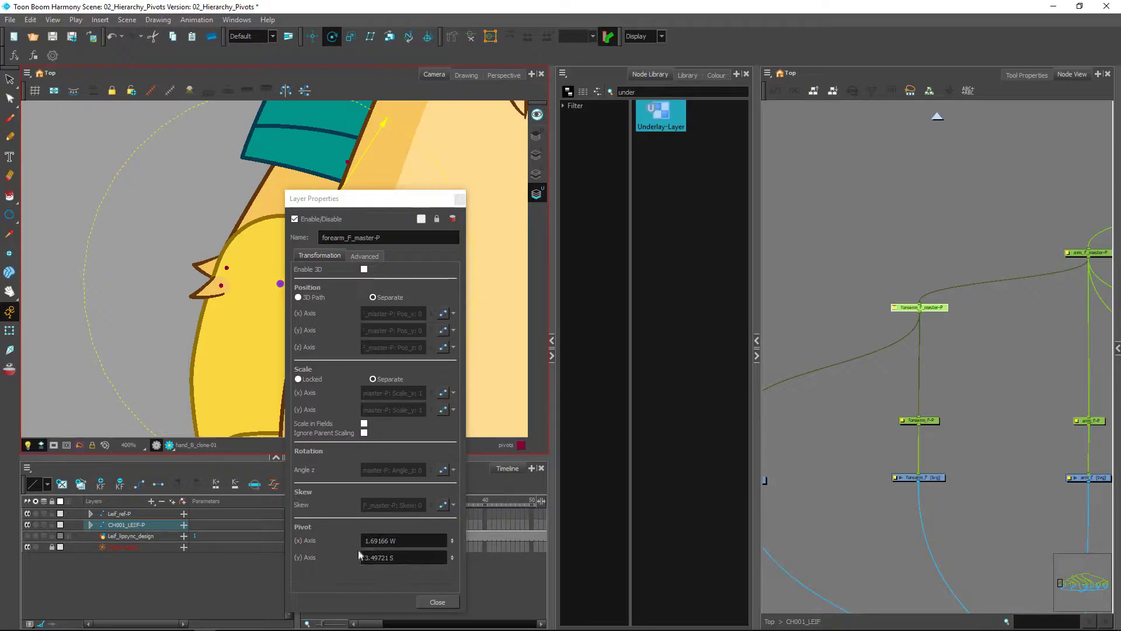
pyautogui.click(902, 420)
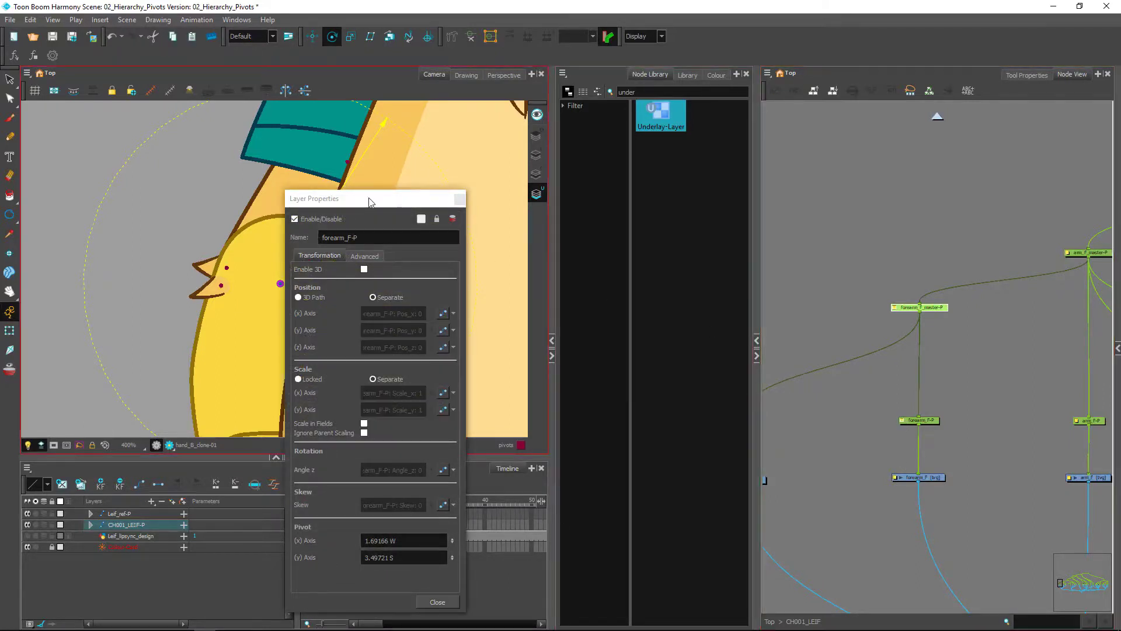
pyautogui.moveTo(370, 200); pyautogui.dragTo(584, 194)
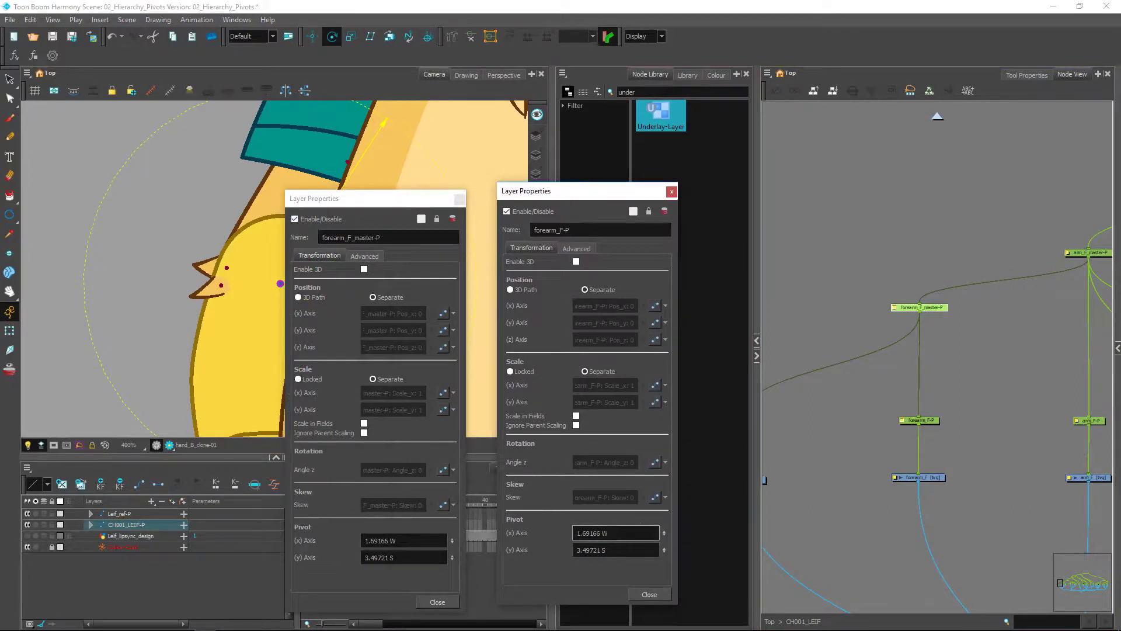
pyautogui.click(655, 597)
pyautogui.click(429, 603)
pyautogui.click(981, 360)
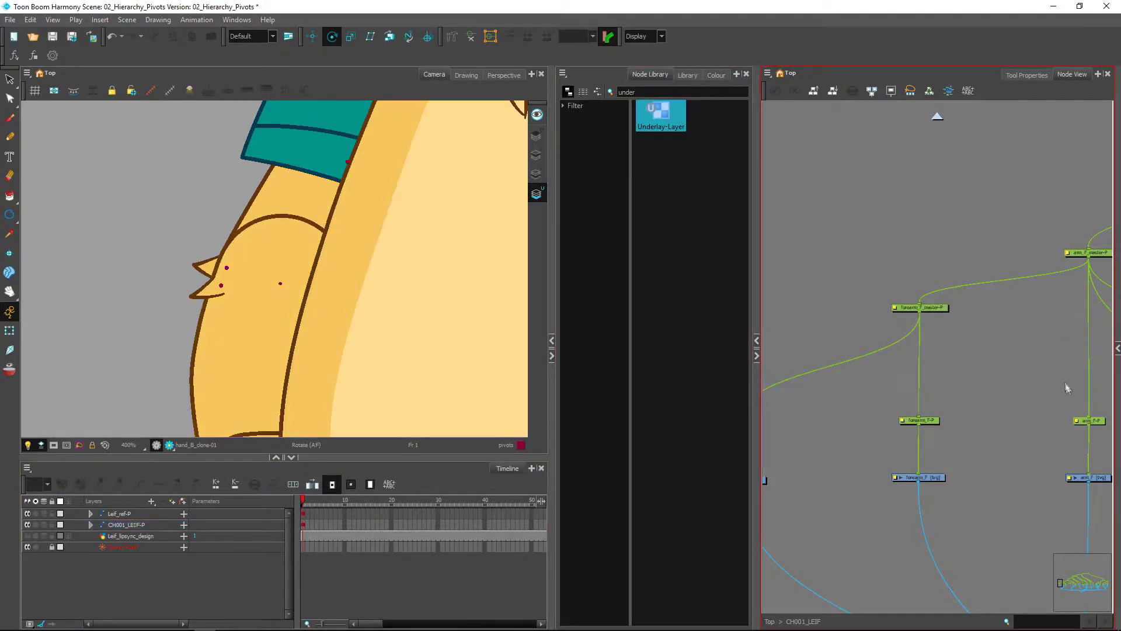
# Step: Select arm_F-P and arm_F_master-P together and move their pivots onto the marker at the front arm's shoulder
pyautogui.moveTo(1066, 388); pyautogui.dragTo(845, 414)
pyautogui.click(888, 426)
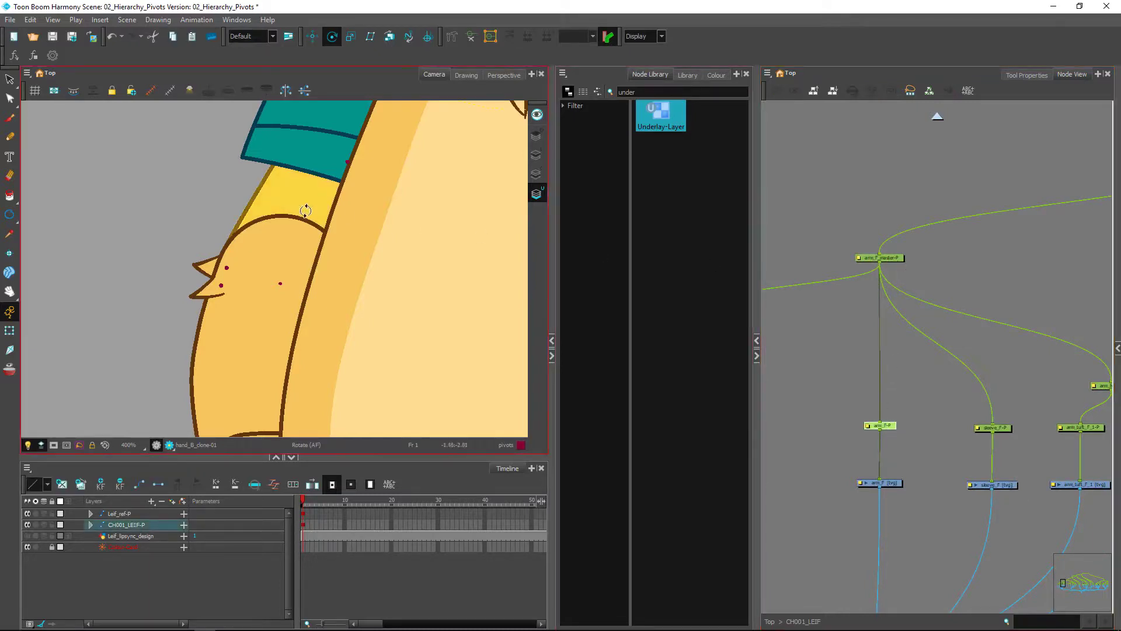
pyautogui.press('1')
pyautogui.press('1')
pyautogui.press('space')
pyautogui.scroll(-2, 326, 250)
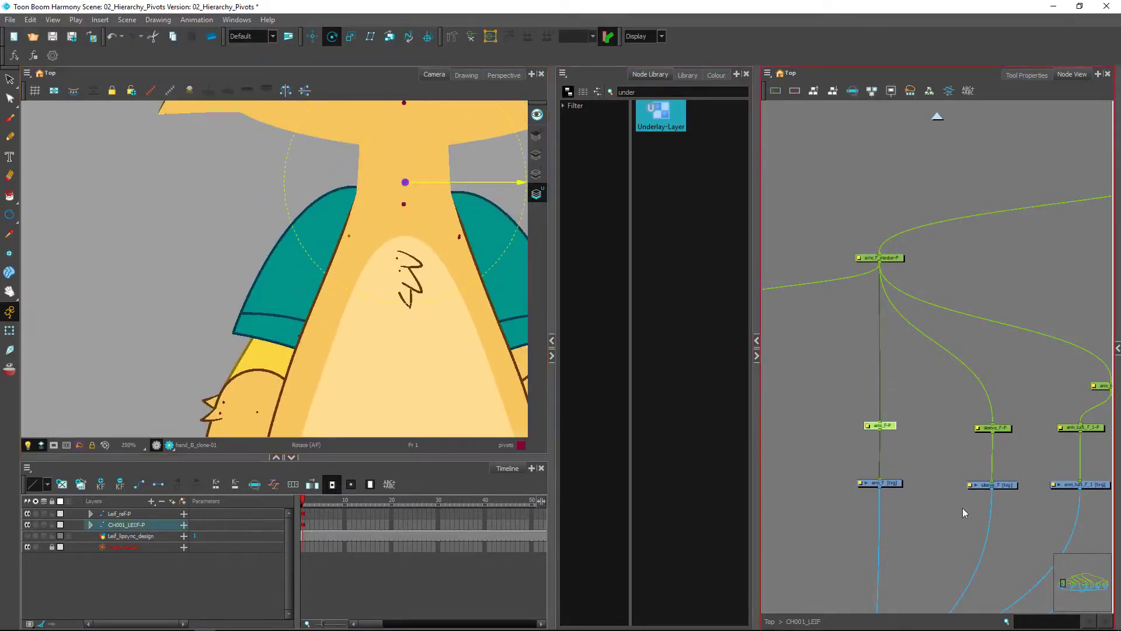
pyautogui.moveTo(903, 433); pyautogui.dragTo(850, 250)
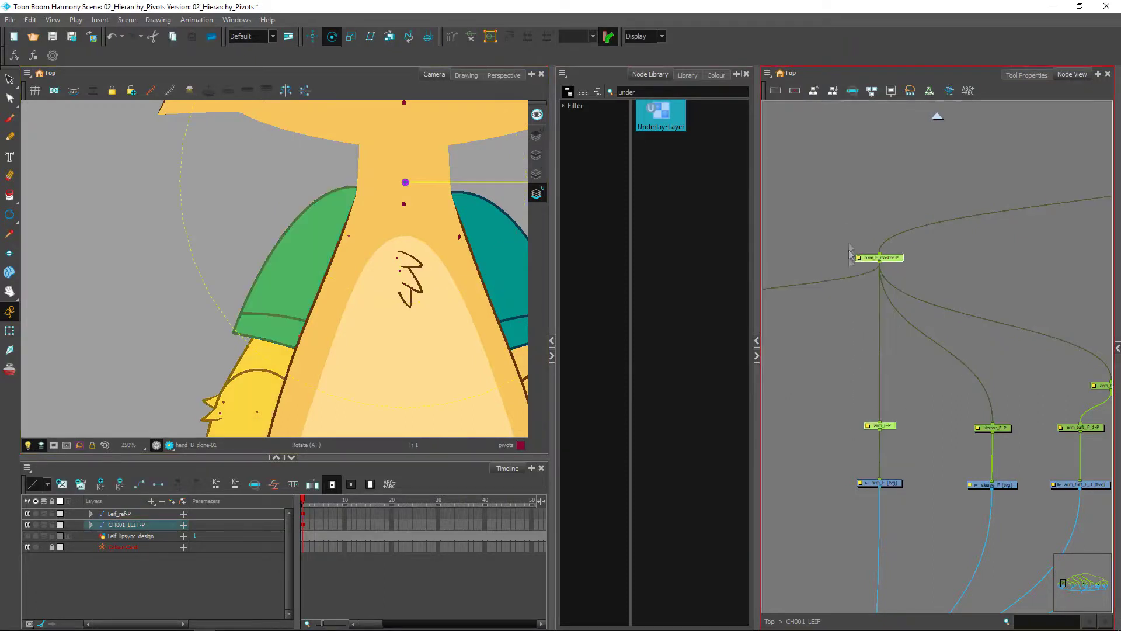
pyautogui.scroll(2, 436, 193)
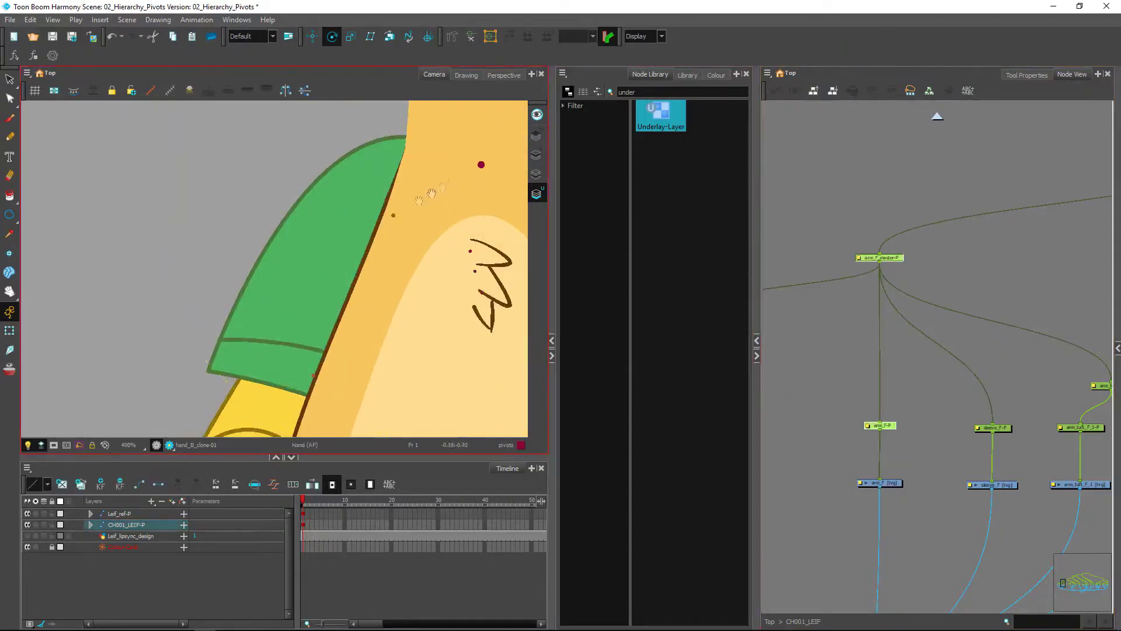
pyautogui.scroll(1, 363, 197)
pyautogui.moveTo(367, 193); pyautogui.dragTo(281, 276)
pyautogui.scroll(5, 279, 277)
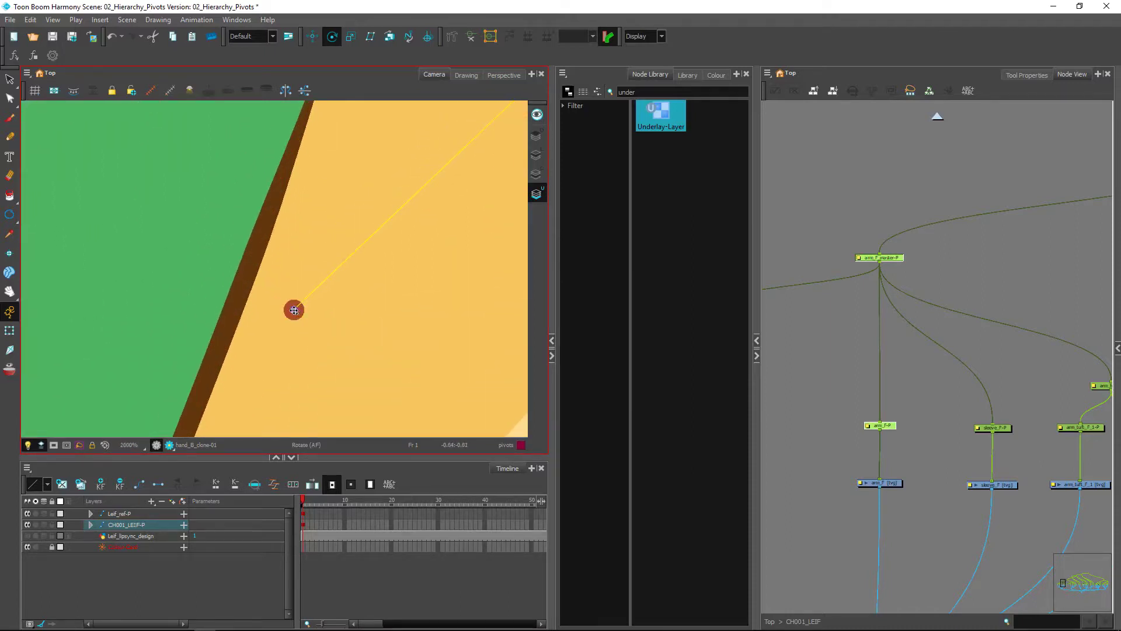
pyautogui.press('1')
pyautogui.press('1')
pyautogui.press('1')
pyautogui.press('1')
pyautogui.press('1')
pyautogui.press('1')
pyautogui.press('1')
pyautogui.press('1')
pyautogui.press('1')
pyautogui.moveTo(346, 344); pyautogui.dragTo(329, 238)
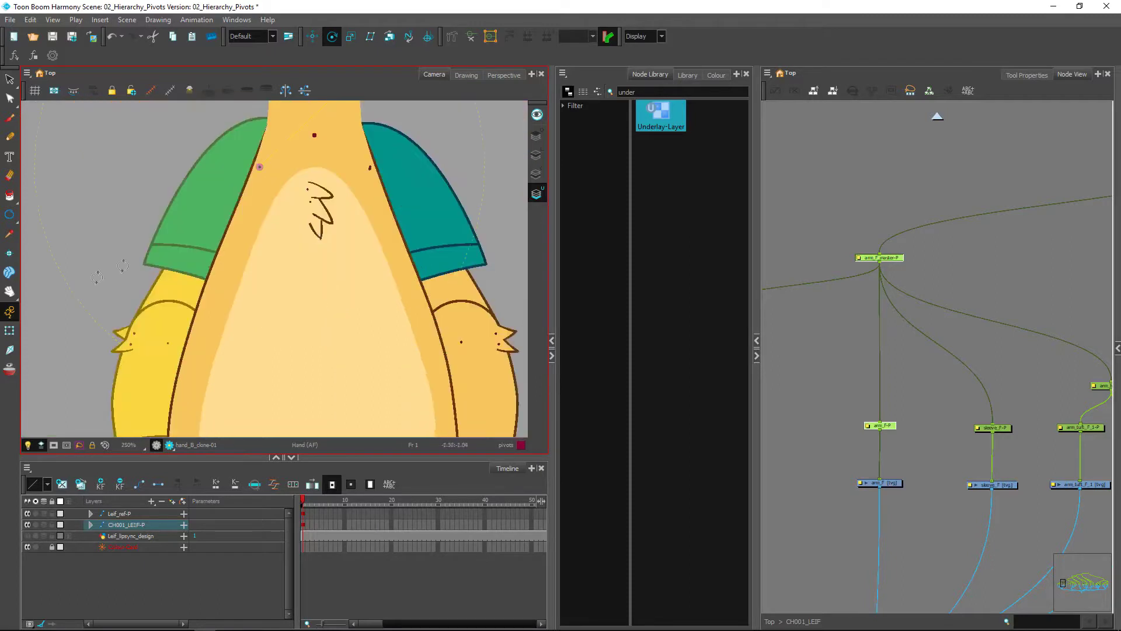
# Step: With the Rotate tool, move the pivot of the sleeve_F-P peg onto the marker at the inner edge of the sleeve's hem
pyautogui.click(10, 330)
pyautogui.click(996, 428)
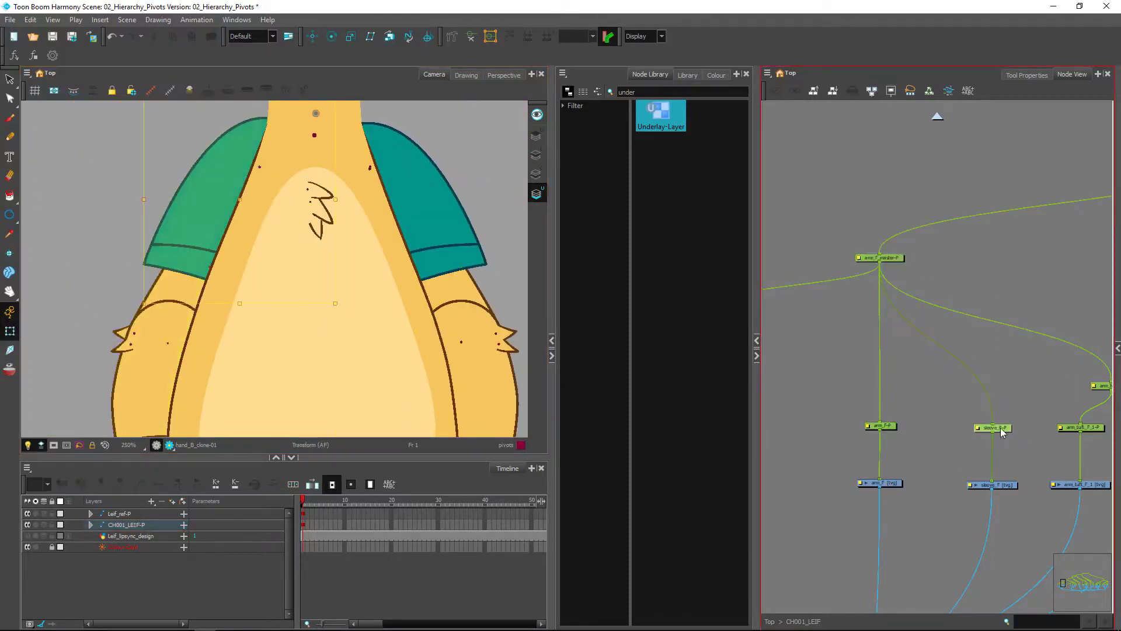
pyautogui.hotkey('alt', '3')
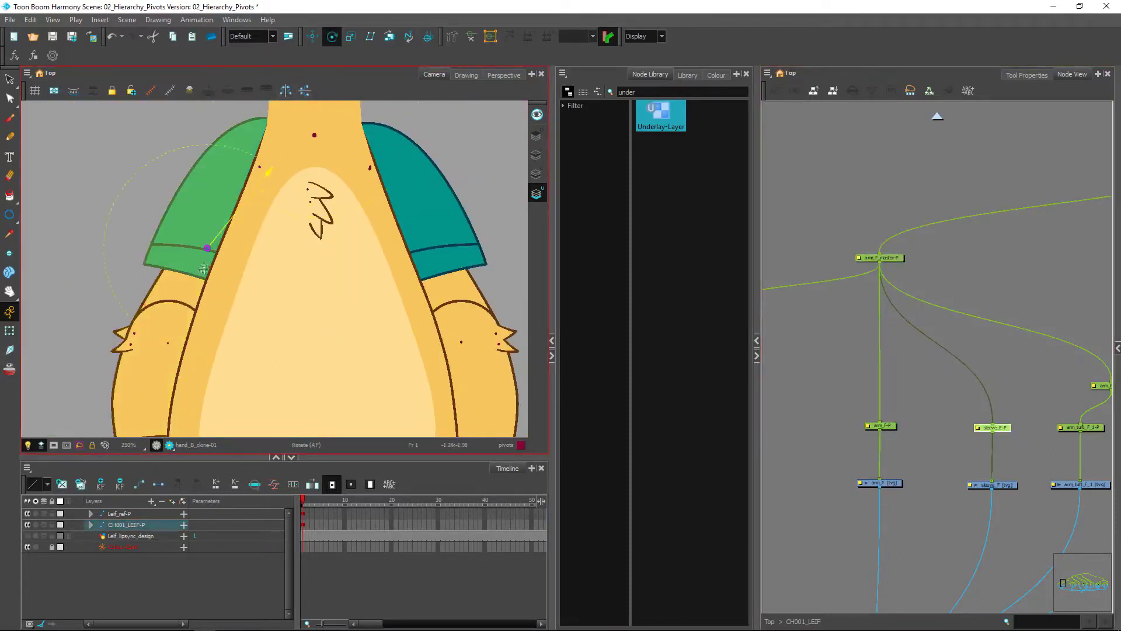
pyautogui.scroll(4, 205, 271)
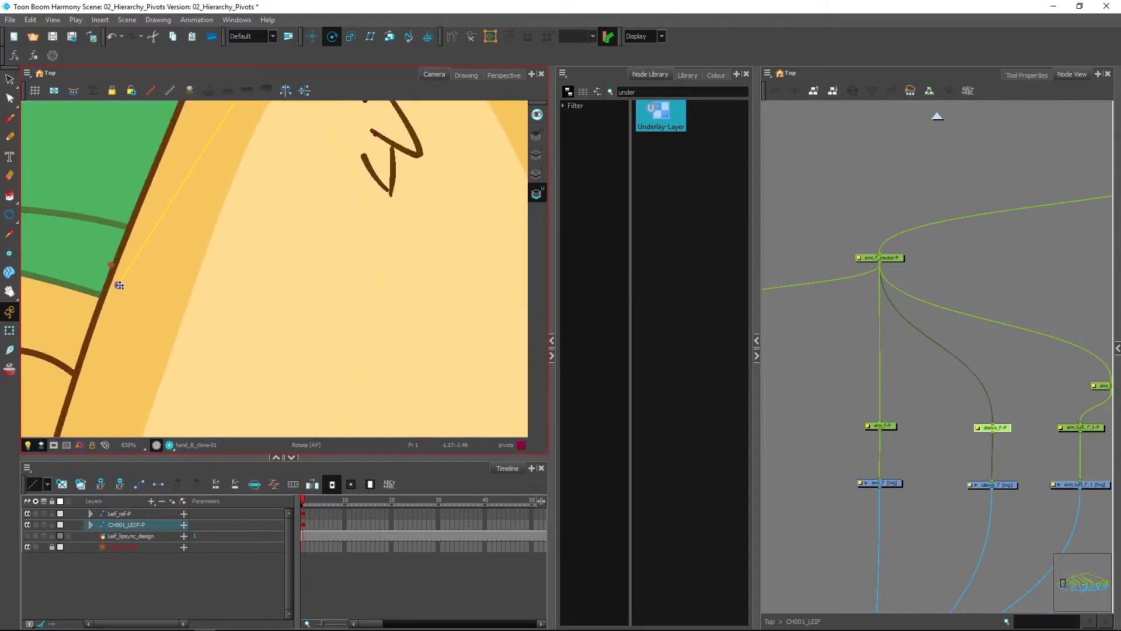
# Step: Raise the parent peg of the two front arm tufts slightly in the network and place its pivot between the two tuft markers
pyautogui.click(1100, 395)
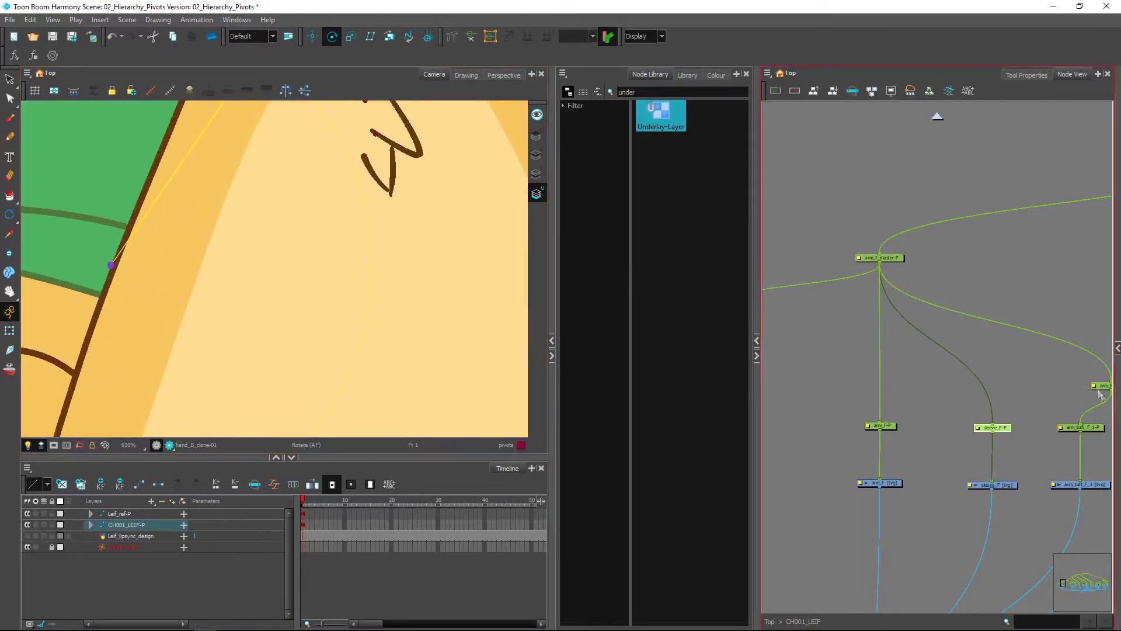
pyautogui.moveTo(1051, 414); pyautogui.dragTo(818, 382)
pyautogui.click(966, 400)
pyautogui.click(889, 354)
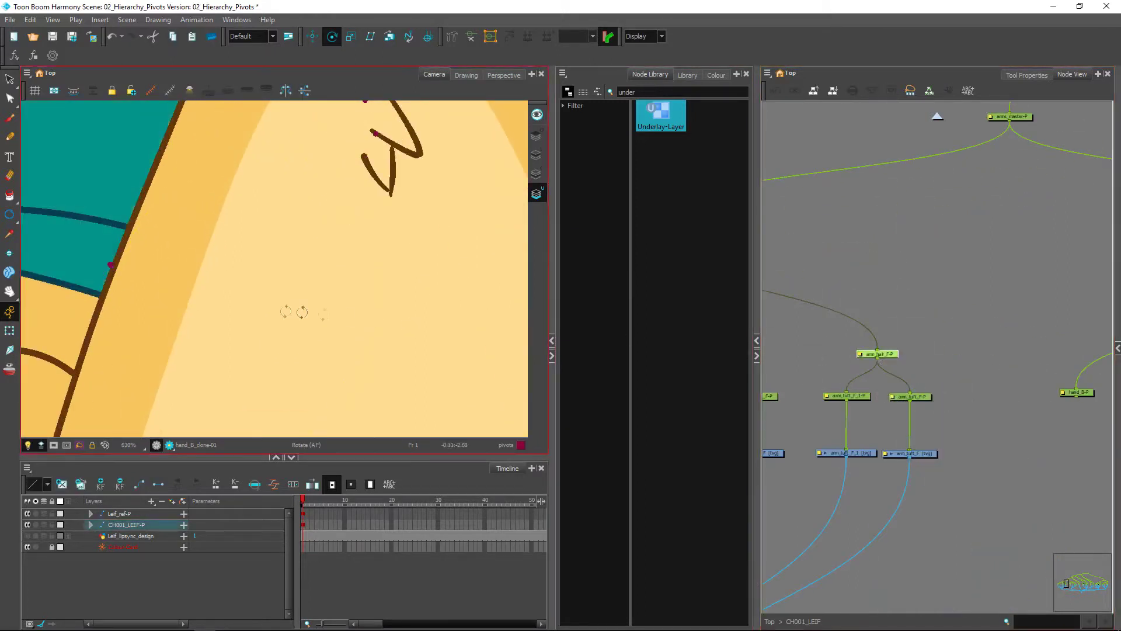
pyautogui.scroll(-4, 213, 315)
pyautogui.click(893, 367)
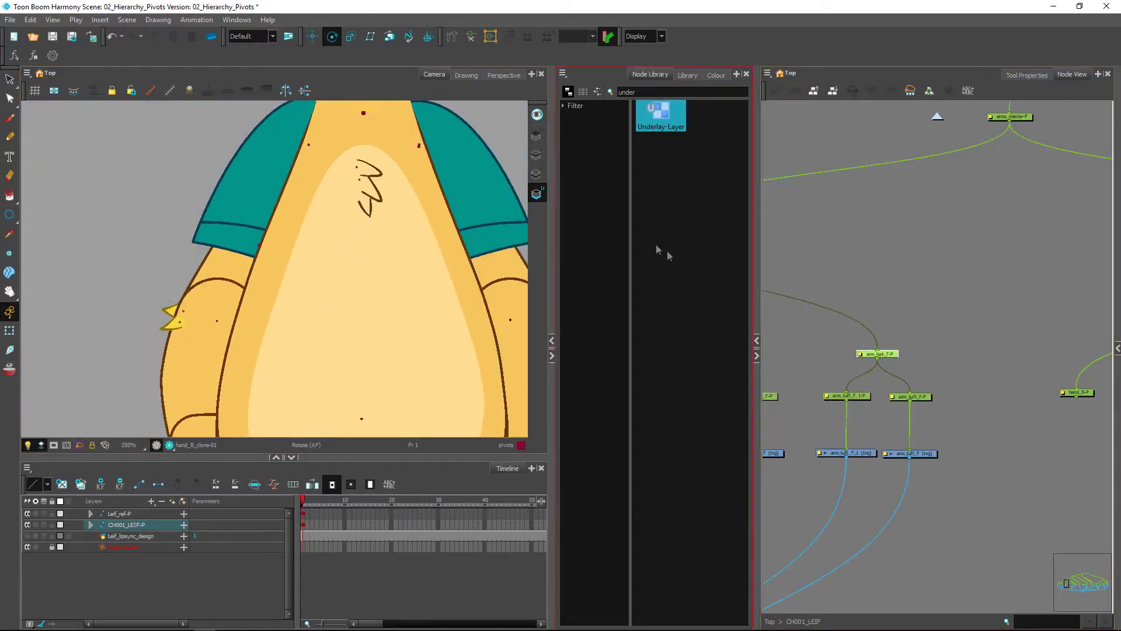
pyautogui.moveTo(885, 354); pyautogui.dragTo(884, 338)
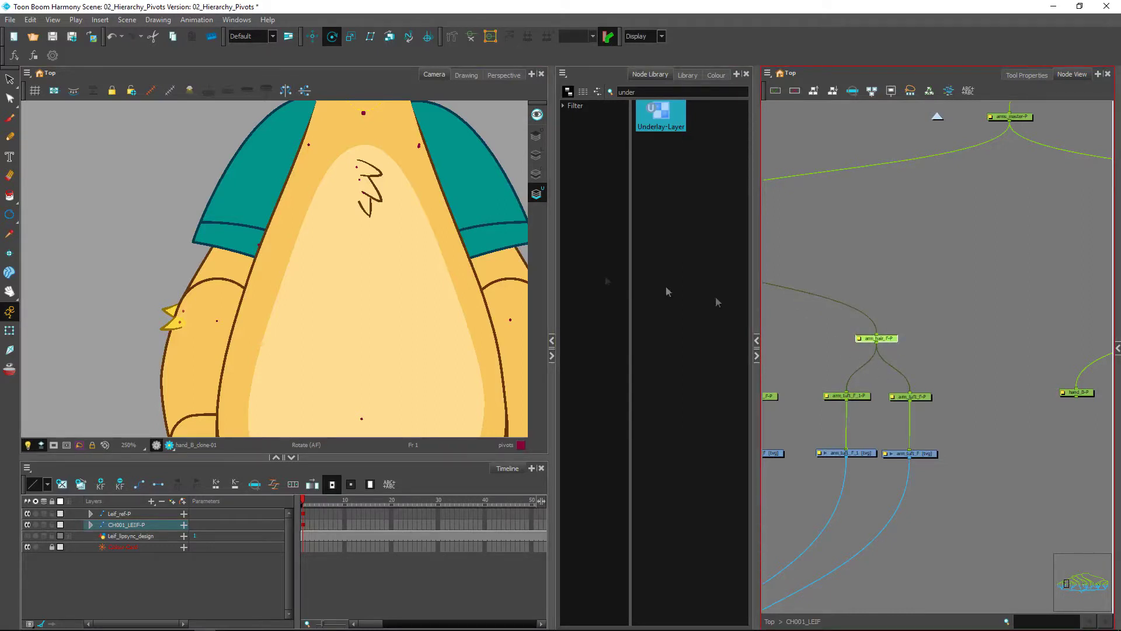
pyautogui.moveTo(385, 141); pyautogui.dragTo(397, 172)
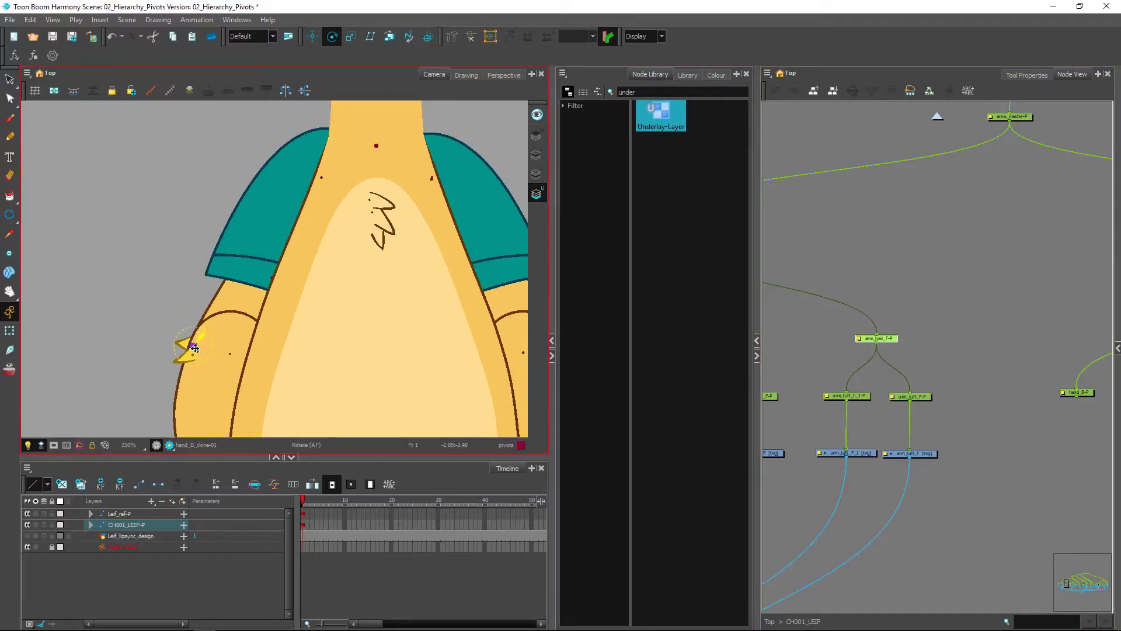
pyautogui.scroll(2, 210, 347)
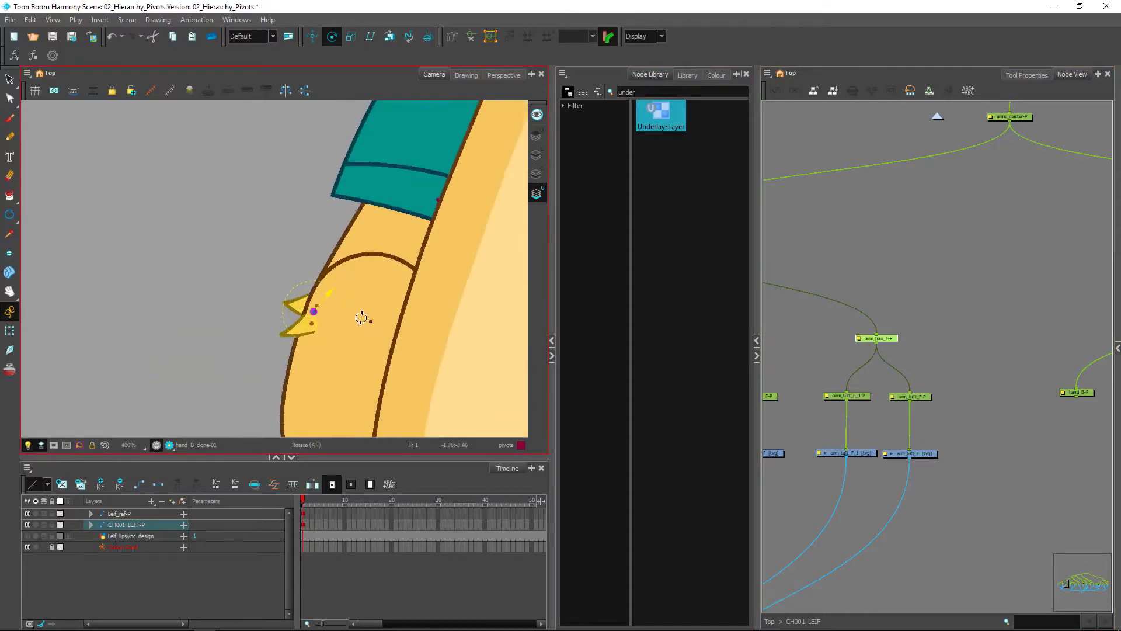
pyautogui.scroll(1, 361, 317)
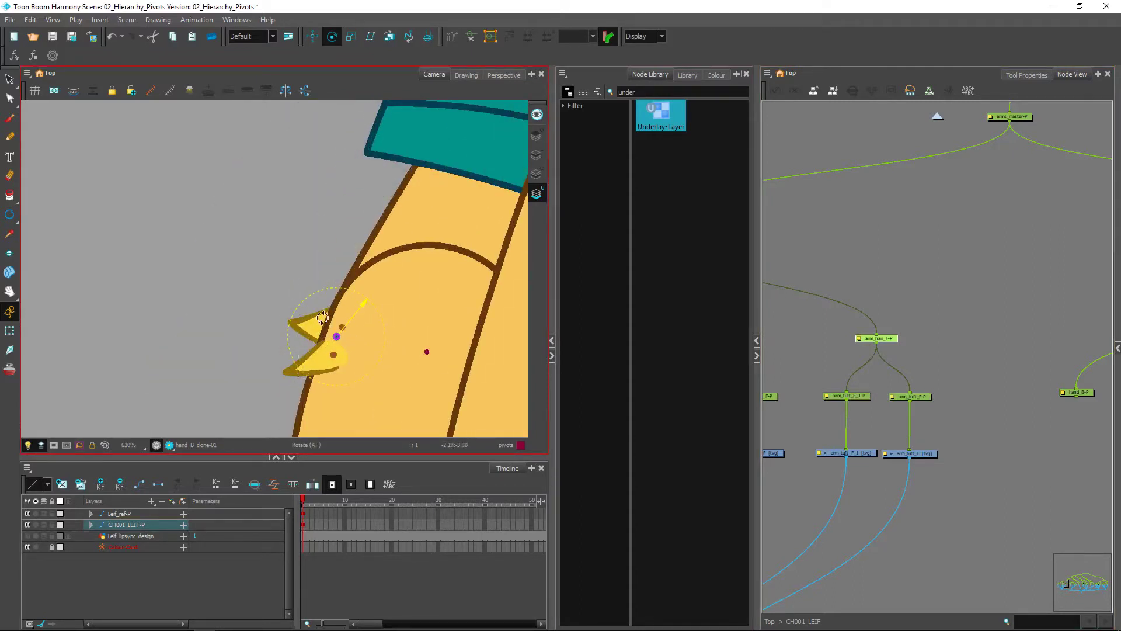
# Step: Select both individual front arm tuft pegs together and bring their pivots from the neck to the tufts on the arm
pyautogui.click(342, 363)
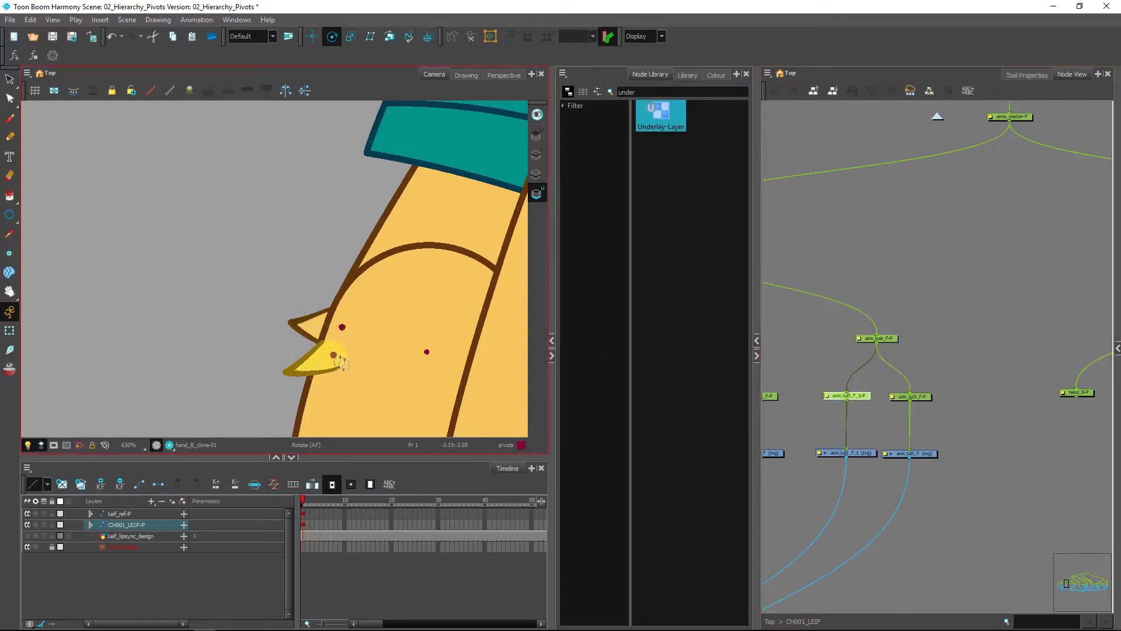
pyautogui.scroll(-1, 342, 362)
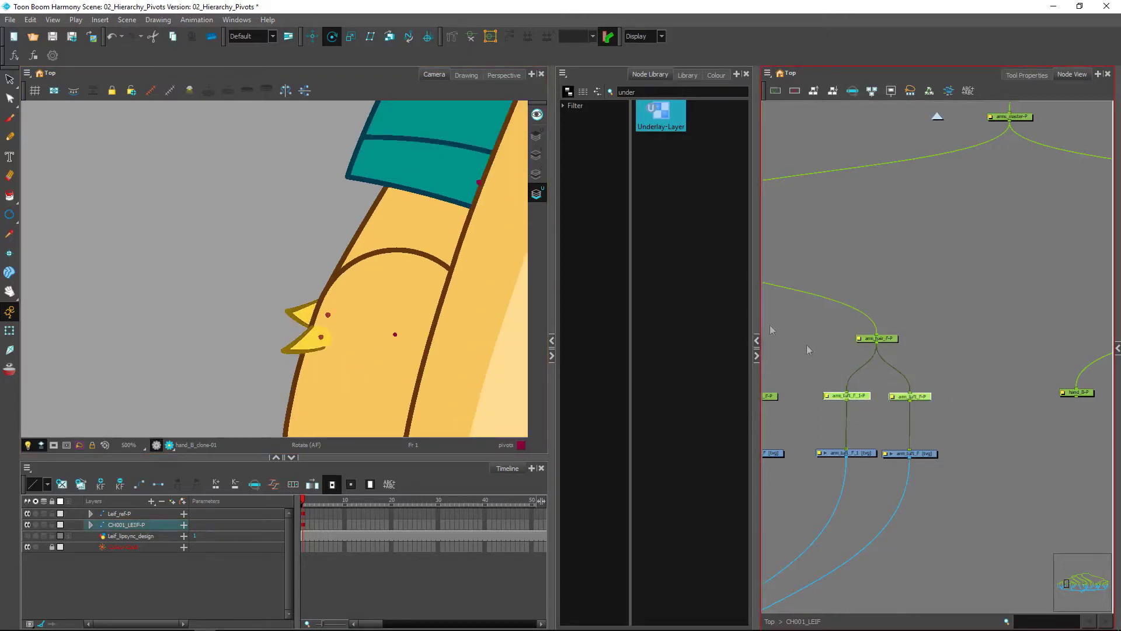
pyautogui.press('1')
pyautogui.press('1')
pyautogui.press('1')
pyautogui.moveTo(420, 212); pyautogui.dragTo(315, 362)
pyautogui.press('1')
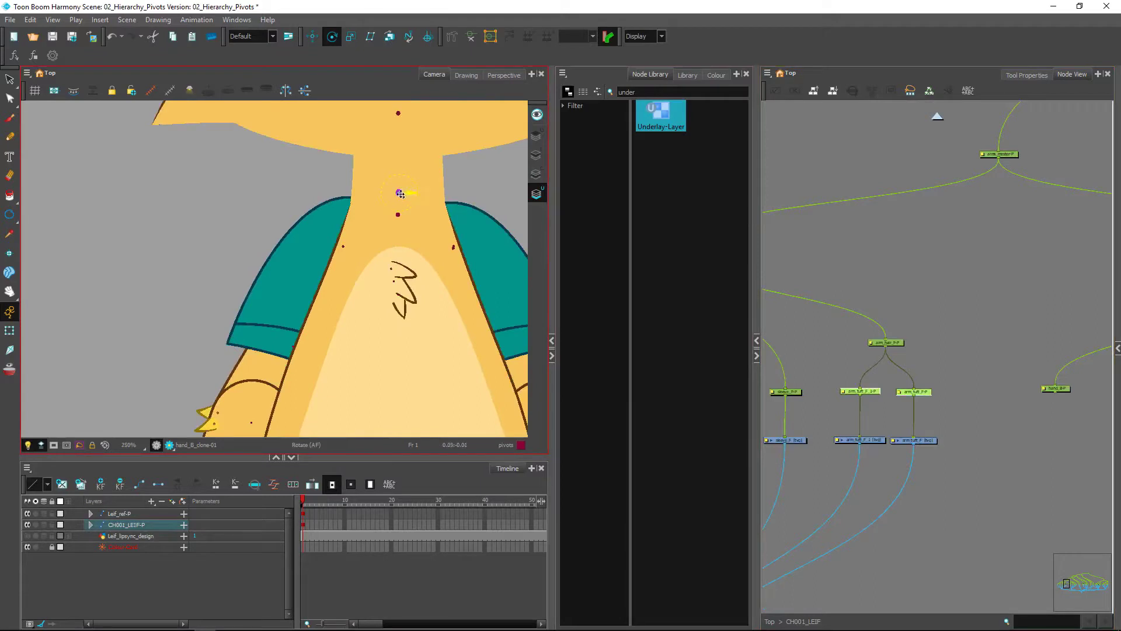
pyautogui.moveTo(401, 194); pyautogui.dragTo(219, 420)
pyautogui.moveTo(284, 392); pyautogui.dragTo(401, 250)
pyautogui.press('2')
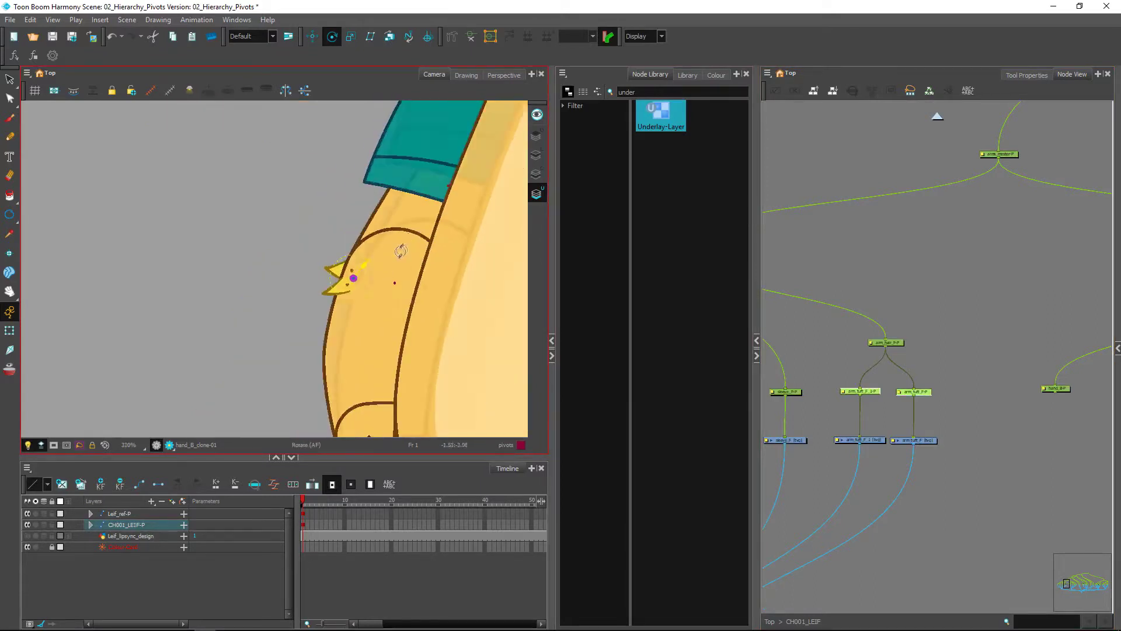
# Step: Place the lower tuft peg's pivot on the lower tuft marker and the upper tuft peg's pivot on the upper tuft marker
pyautogui.scroll(2, 401, 251)
pyautogui.scroll(1, 410, 287)
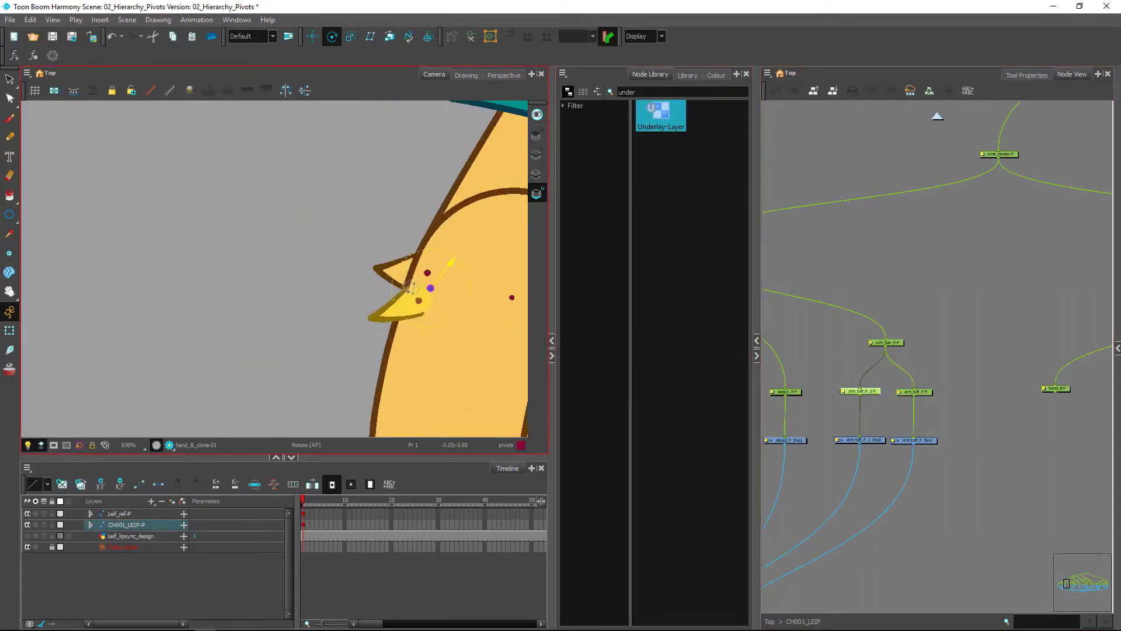
pyautogui.moveTo(431, 288); pyautogui.dragTo(421, 302)
pyautogui.click(914, 392)
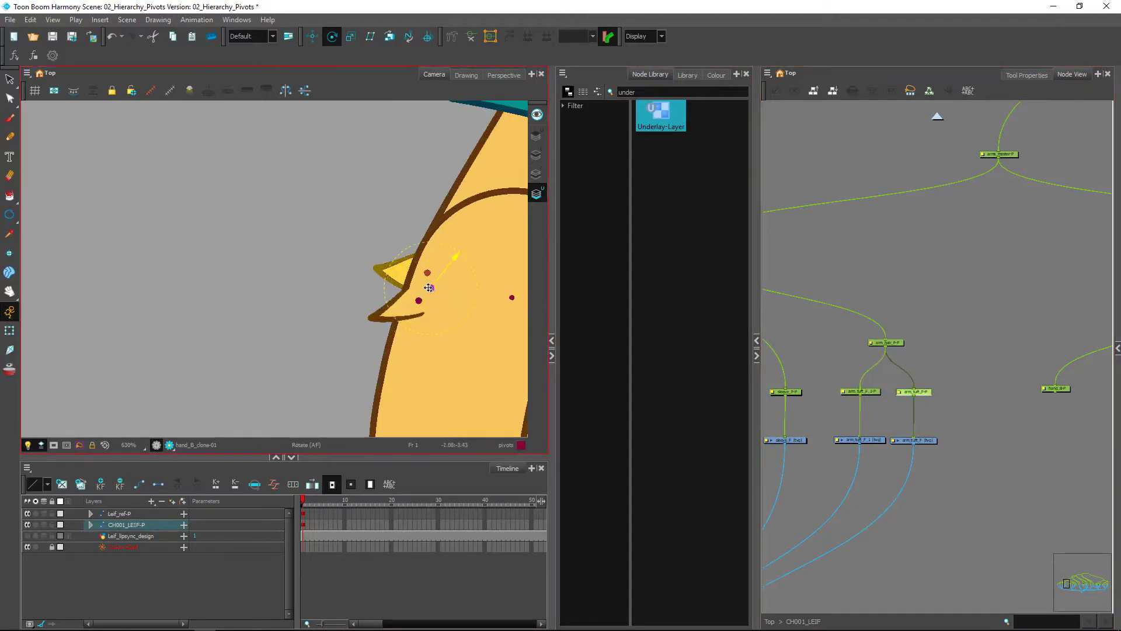
pyautogui.moveTo(431, 288); pyautogui.dragTo(426, 274)
pyautogui.scroll(-5, 443, 280)
pyautogui.scroll(-1, 946, 368)
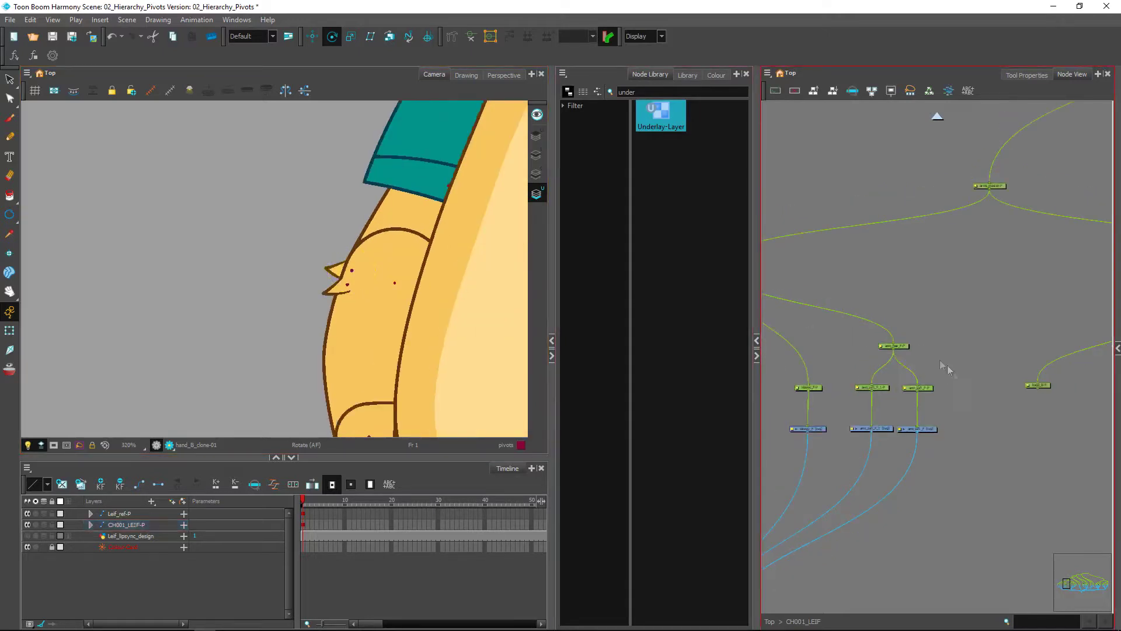
pyautogui.click(945, 367)
# Step: Examine the pivot of the arm_F_master-P peg on the character and its X and Y pivot values in the layer properties
pyautogui.scroll(-2, 931, 363)
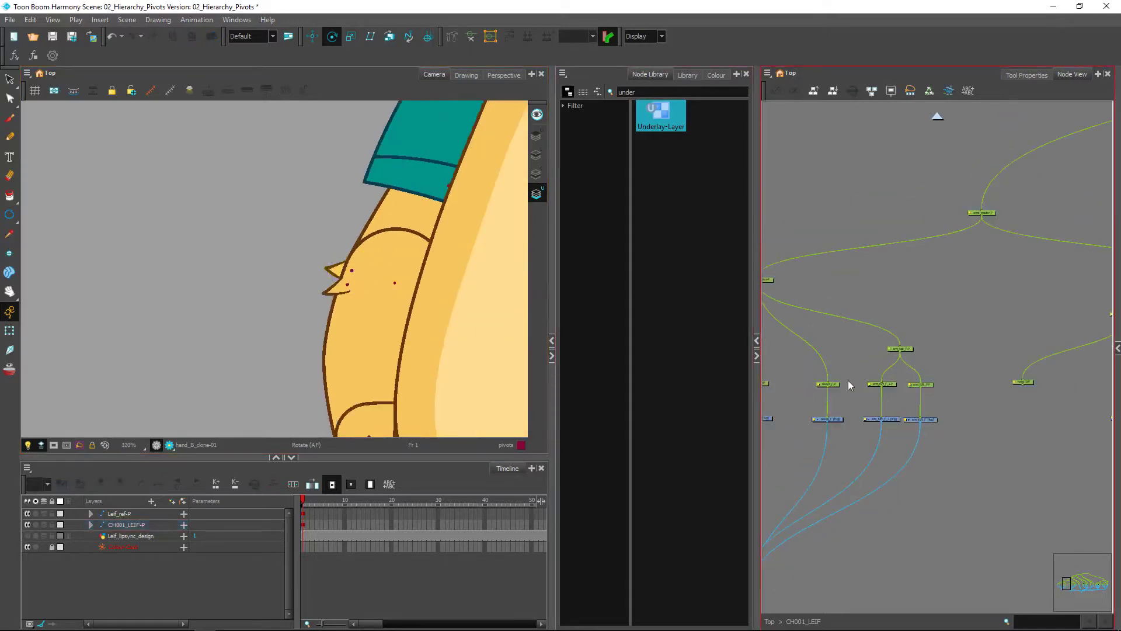
pyautogui.moveTo(814, 381); pyautogui.dragTo(1027, 364)
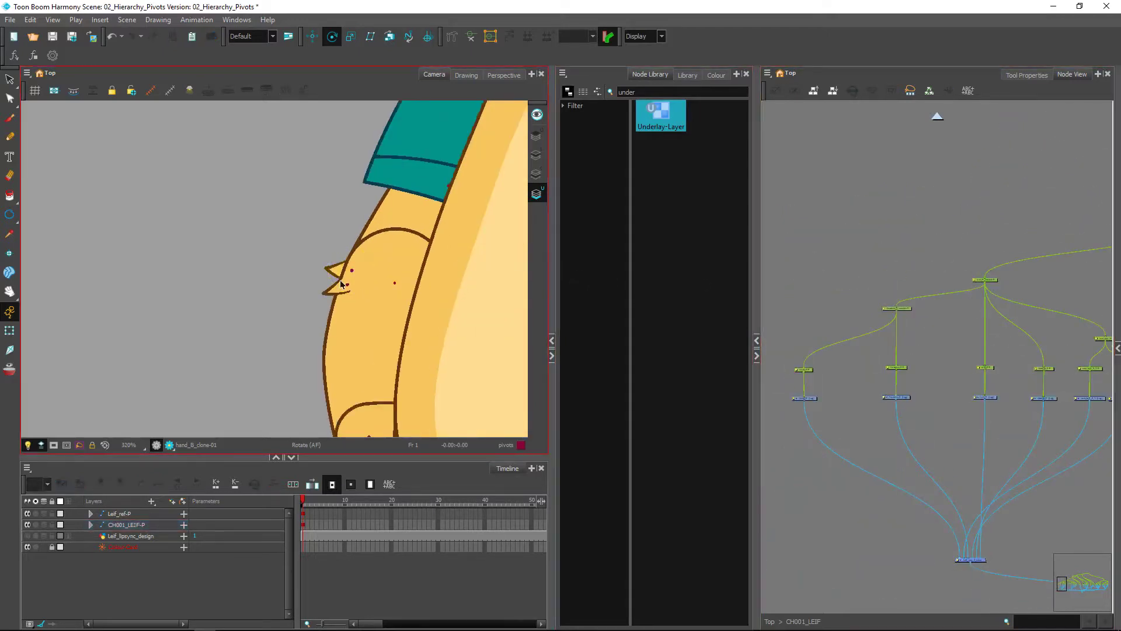
pyautogui.scroll(-2, 275, 269)
pyautogui.click(973, 281)
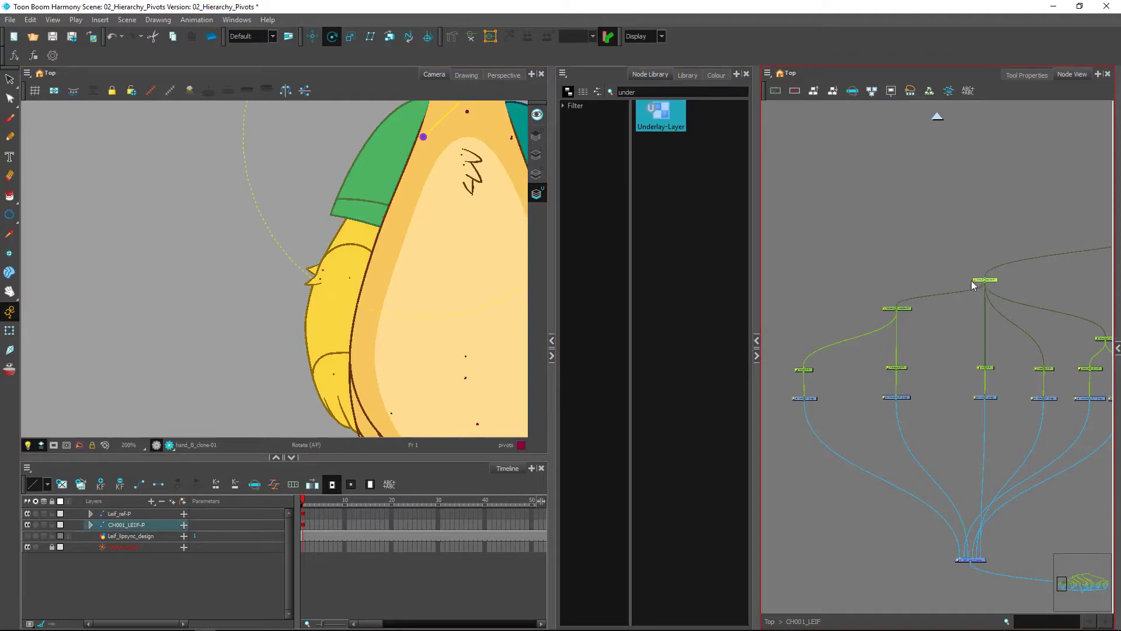
pyautogui.doubleClick(973, 280)
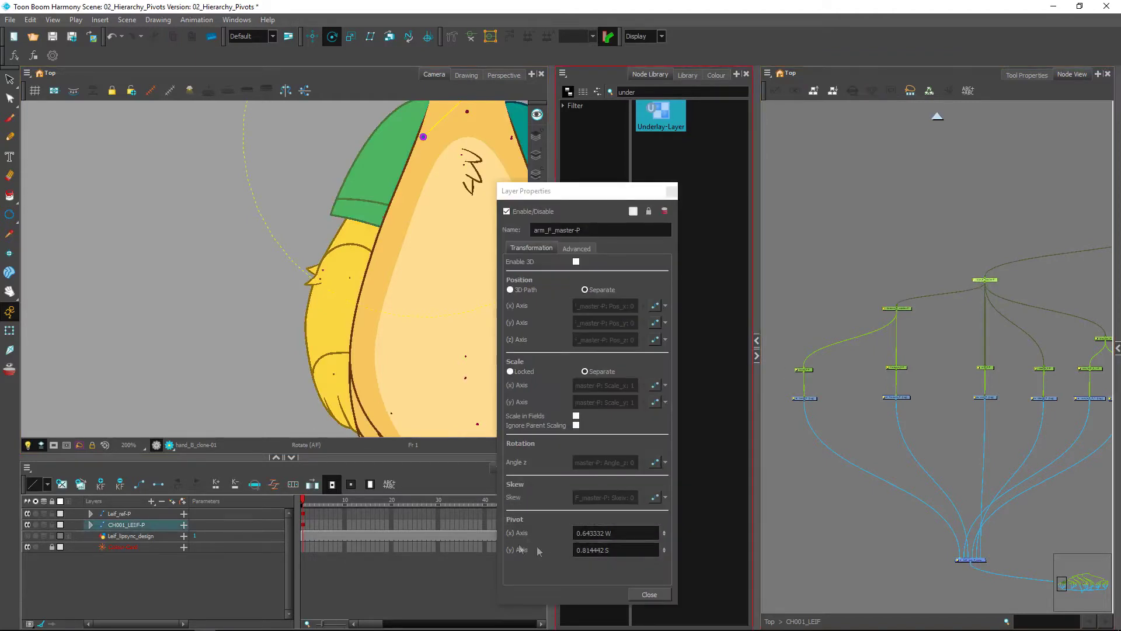
pyautogui.click(604, 548)
pyautogui.click(647, 595)
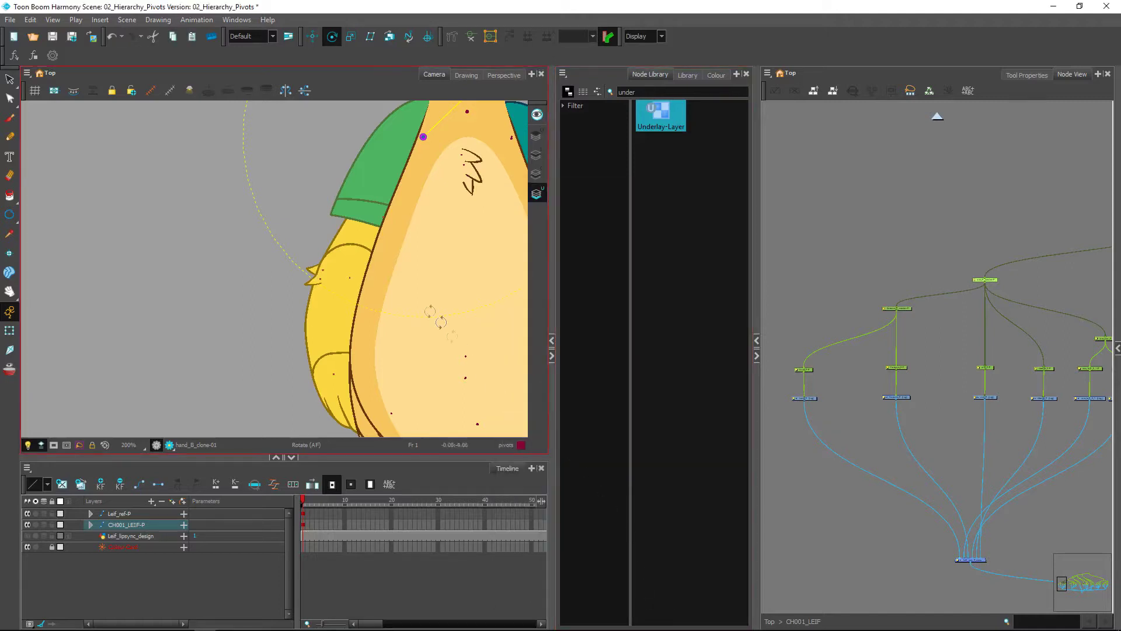
# Step: Switch to the Transform tool, clear the selection and look over the pivot markers on the whole character
pyautogui.scroll(-3, 362, 281)
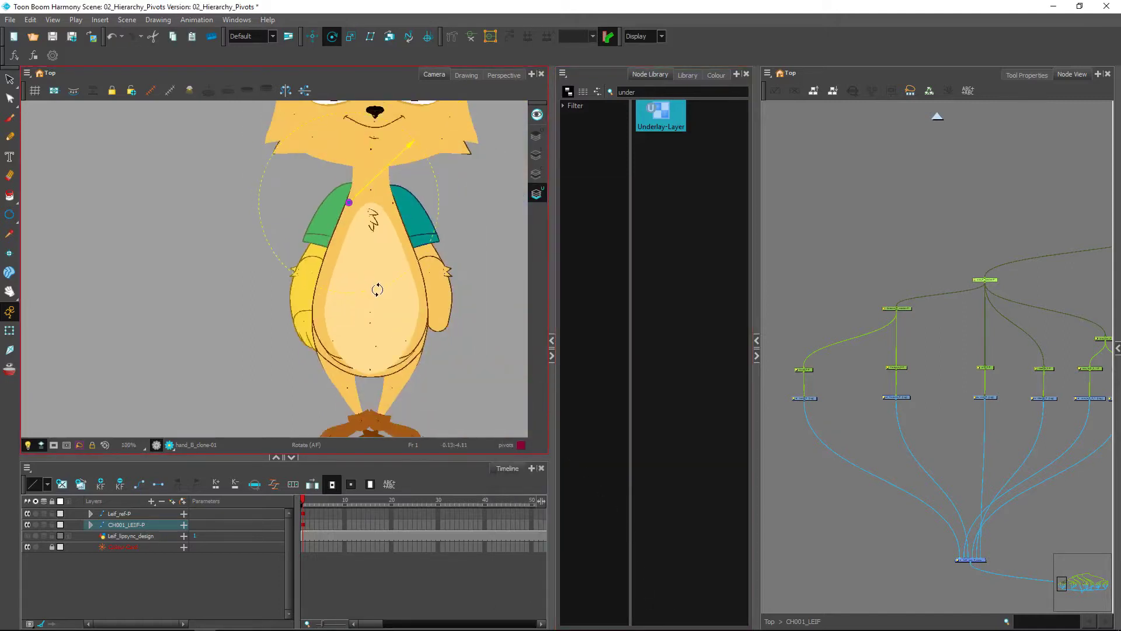
pyautogui.click(10, 331)
pyautogui.click(224, 257)
pyautogui.moveTo(396, 197); pyautogui.dragTo(391, 368)
pyautogui.scroll(2, 386, 310)
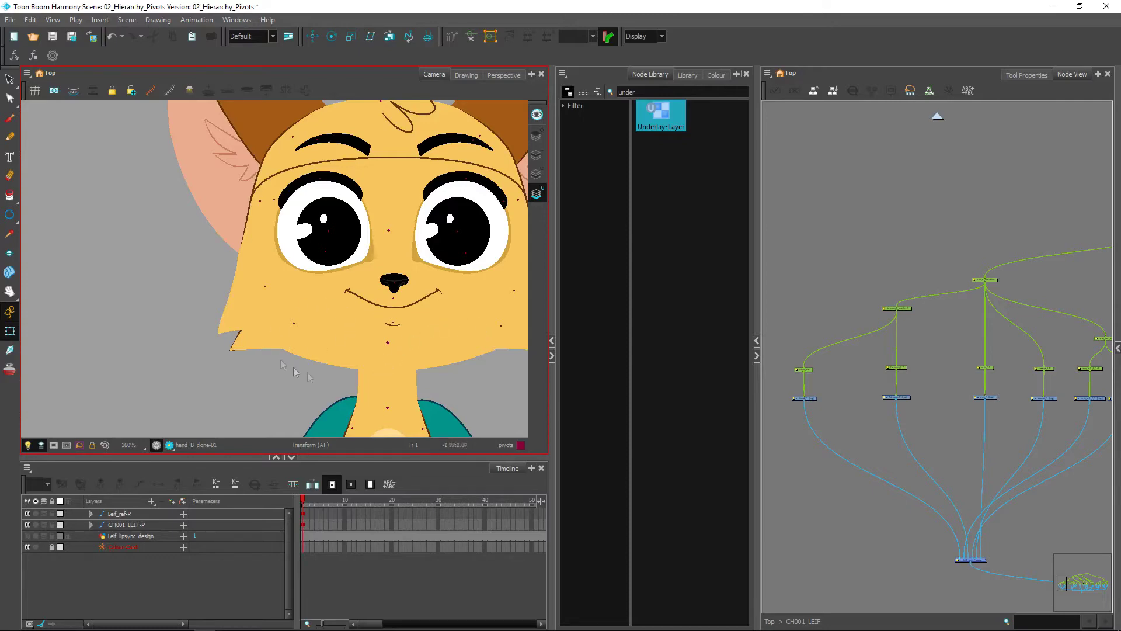
pyautogui.scroll(-5, 295, 372)
pyautogui.moveTo(381, 393); pyautogui.dragTo(373, 272)
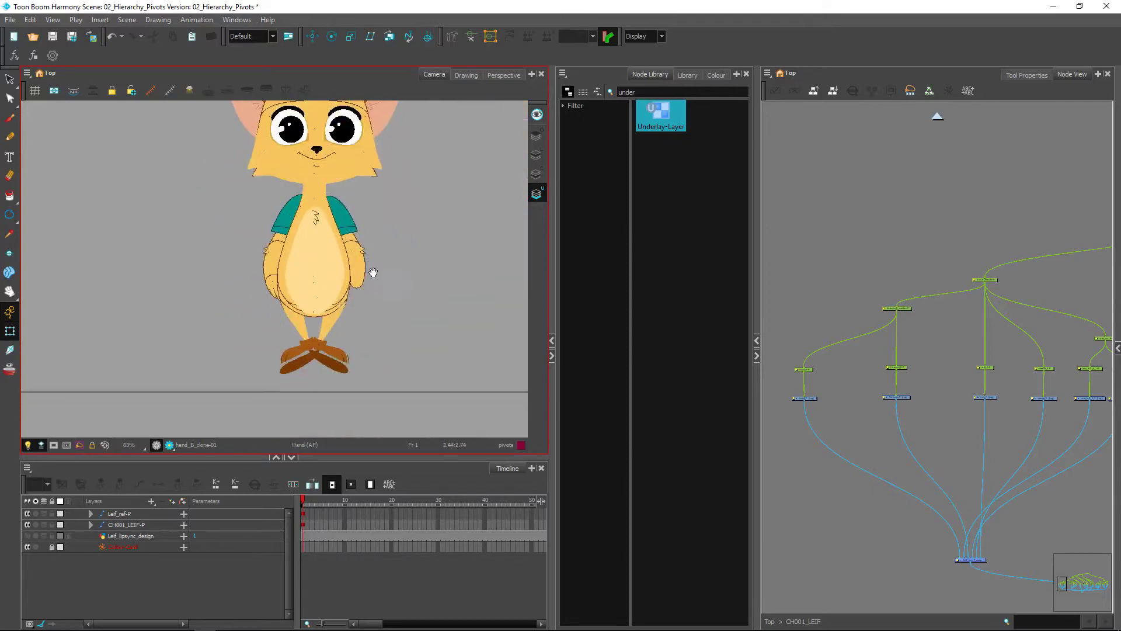
# Step: Delete the Underlay-Layer node between Leif_master_comp and the final Composite in the node network
pyautogui.click(1052, 530)
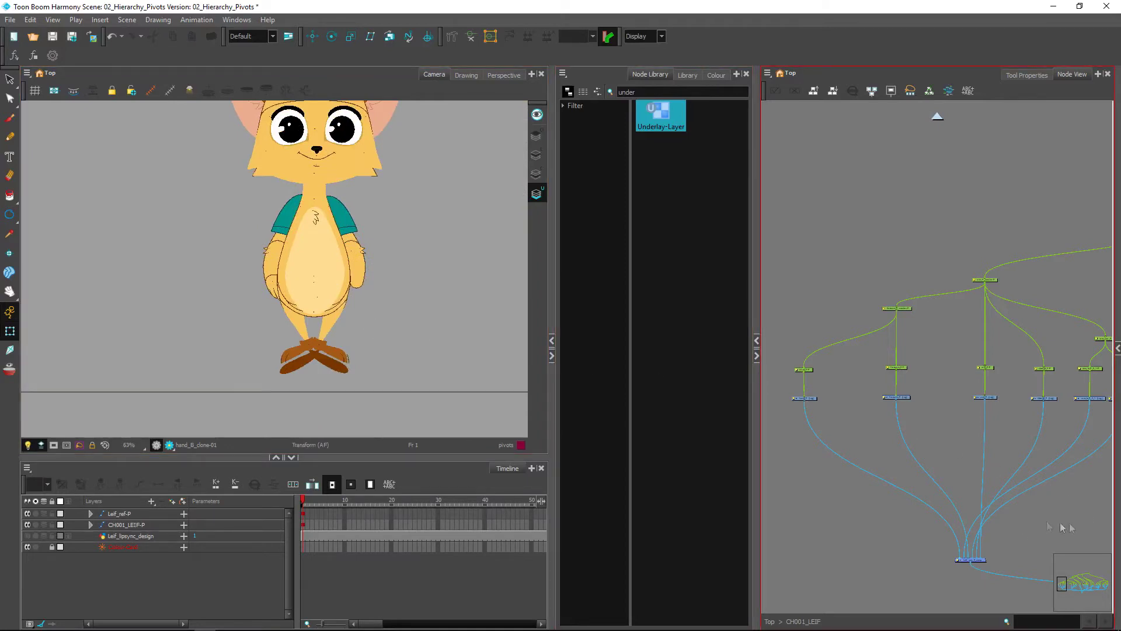
pyautogui.moveTo(1063, 527); pyautogui.dragTo(782, 401)
pyautogui.moveTo(1096, 495); pyautogui.dragTo(789, 436)
pyautogui.moveTo(1107, 507); pyautogui.dragTo(960, 471)
pyautogui.scroll(1, 944, 452)
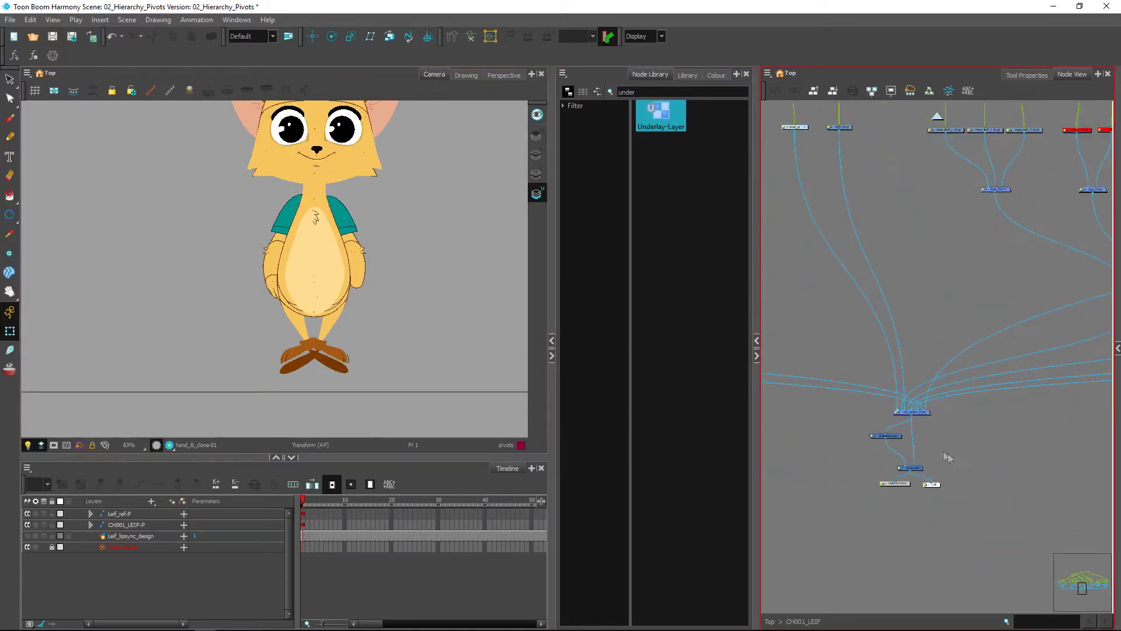
pyautogui.scroll(6, 935, 461)
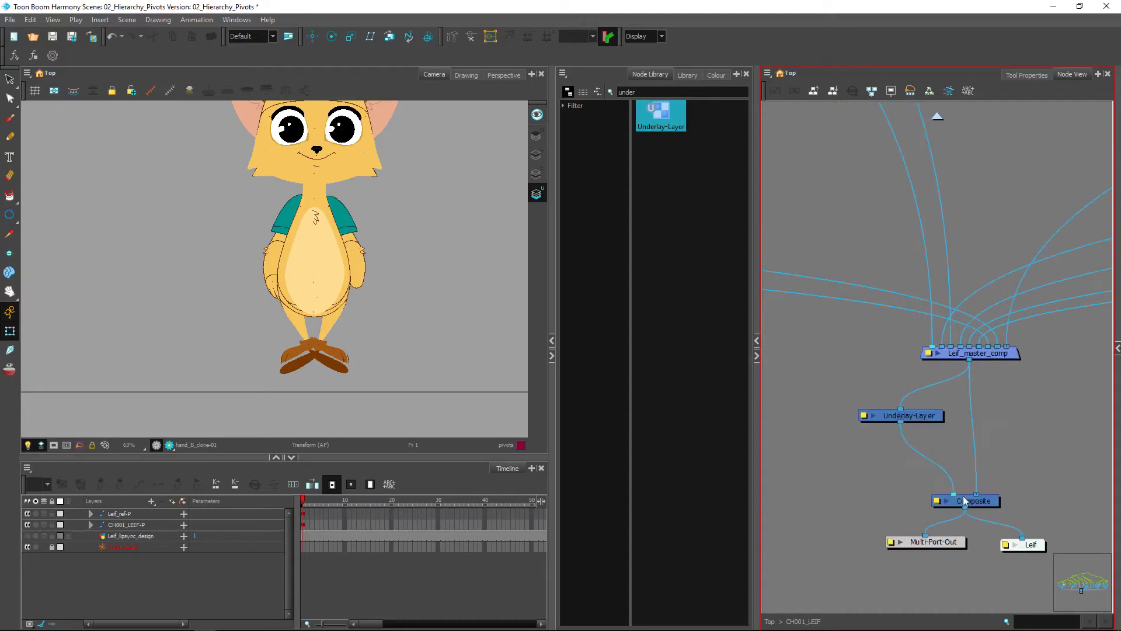
pyautogui.moveTo(955, 495); pyautogui.dragTo(941, 451)
pyautogui.click(875, 415)
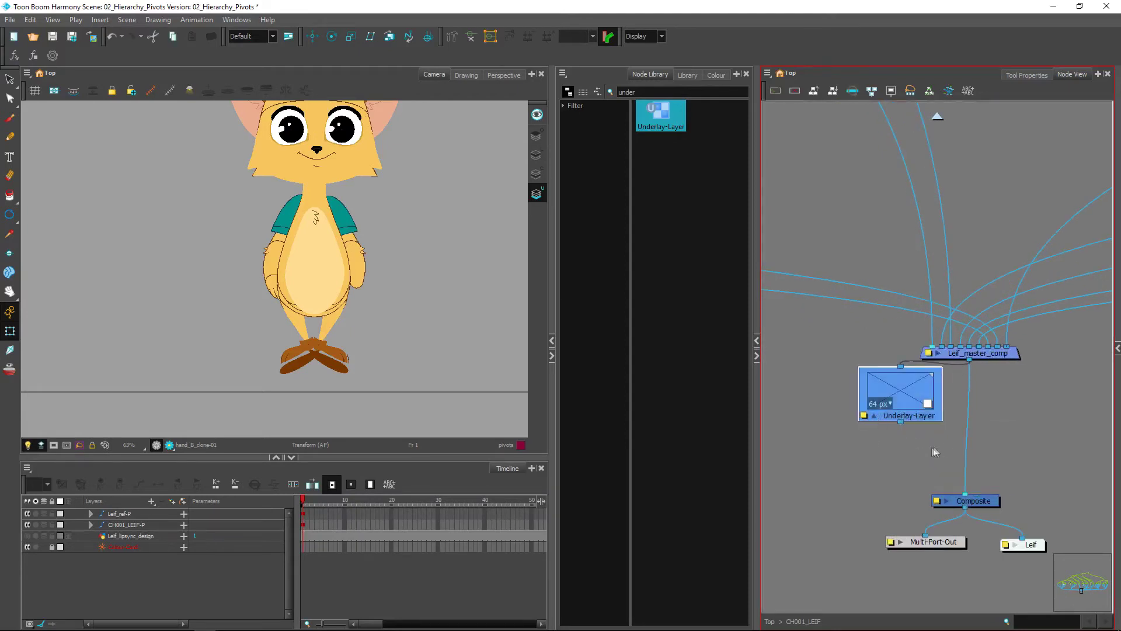
pyautogui.press('Delete')
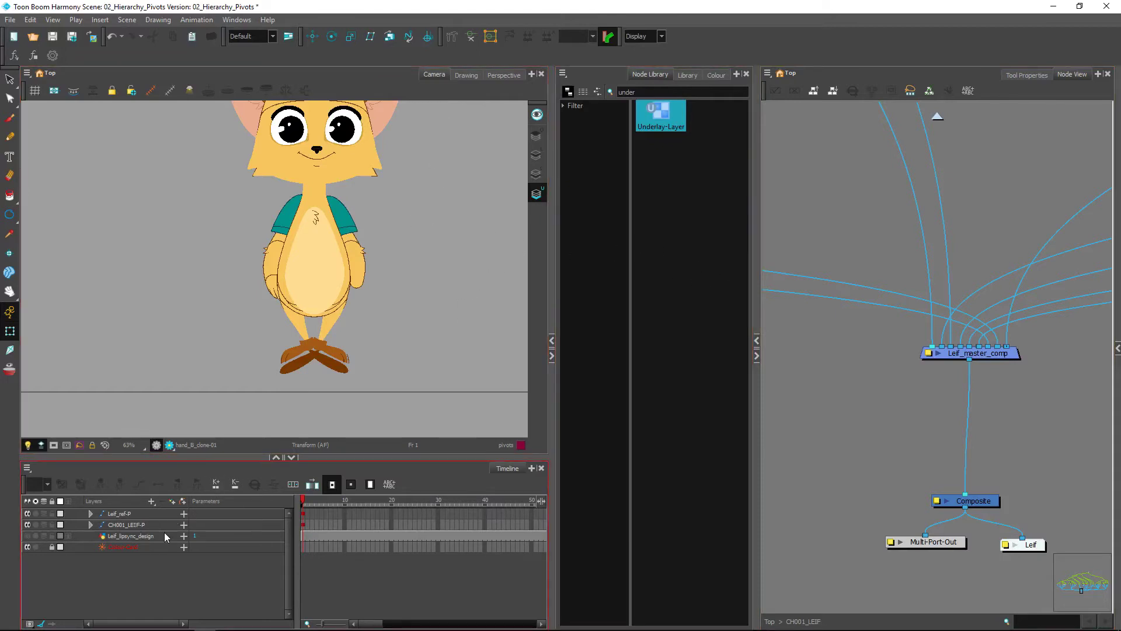
# Step: Select all nodes of the rig and set their Underlay property to Off for many layers at once
pyautogui.hotkey('ctrl', 'a')
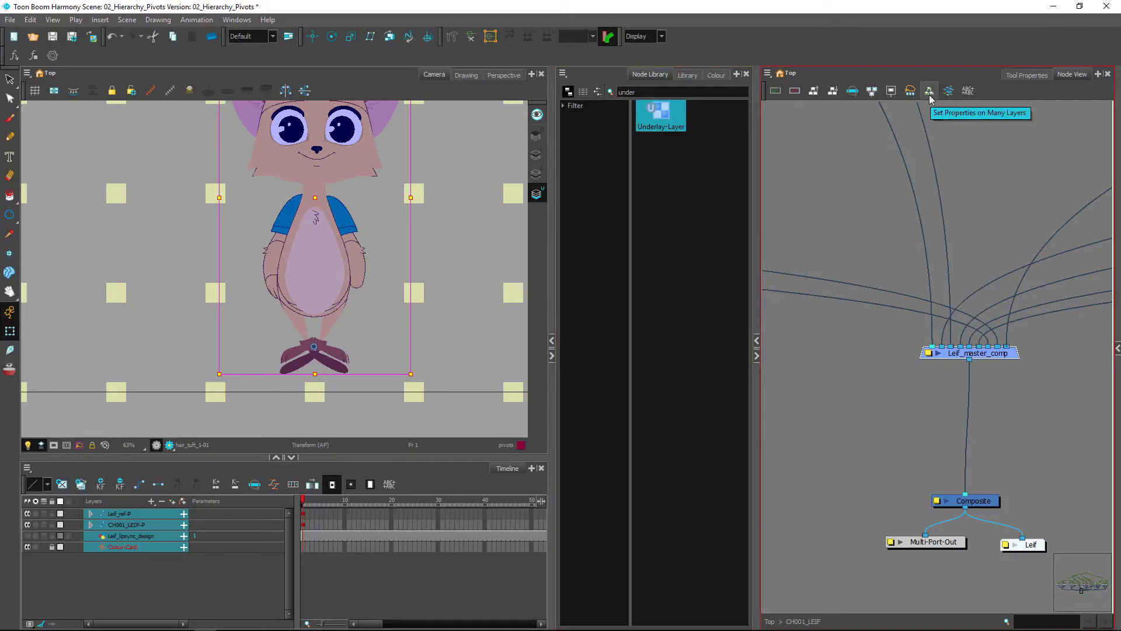
pyautogui.click(930, 91)
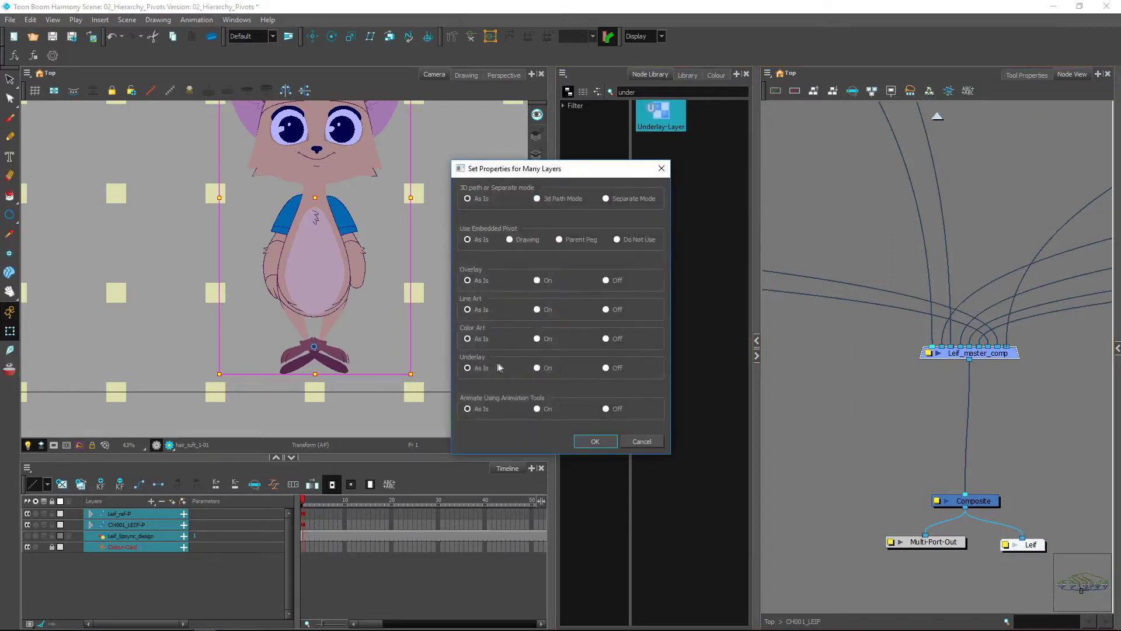
pyautogui.click(607, 368)
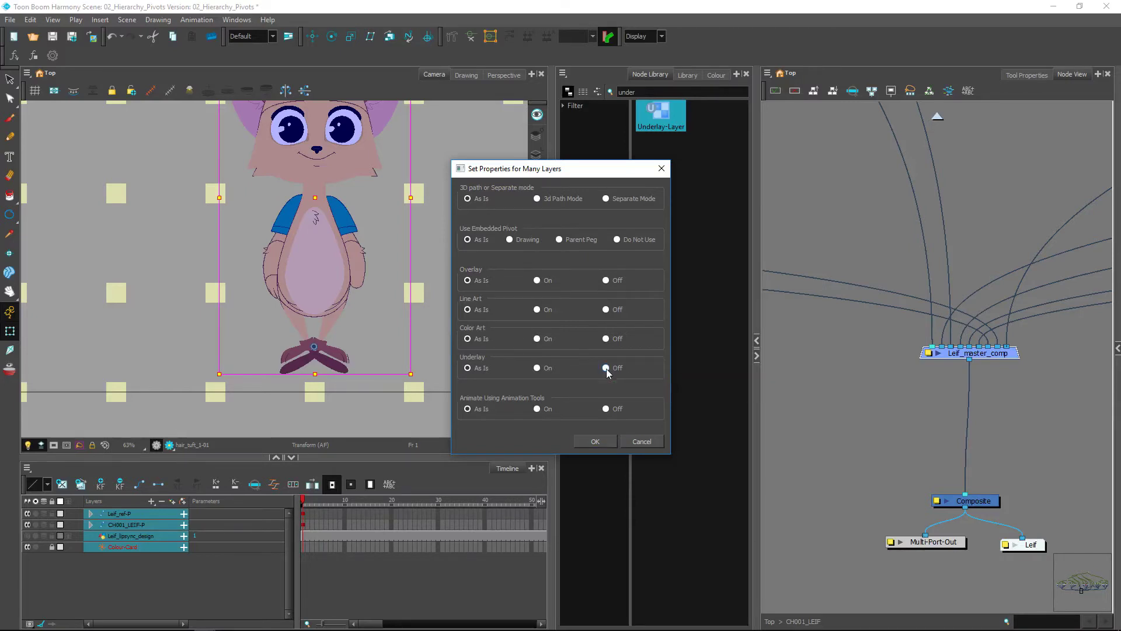
pyautogui.click(601, 441)
# Step: Check the Underlay Art Enabled setting in the drawing properties of the arm_tuft_B layer, then close them
pyautogui.moveTo(848, 229); pyautogui.dragTo(1027, 431)
pyautogui.moveTo(935, 175); pyautogui.dragTo(923, 426)
pyautogui.moveTo(911, 379); pyautogui.dragTo(1043, 391)
pyautogui.click(1043, 391)
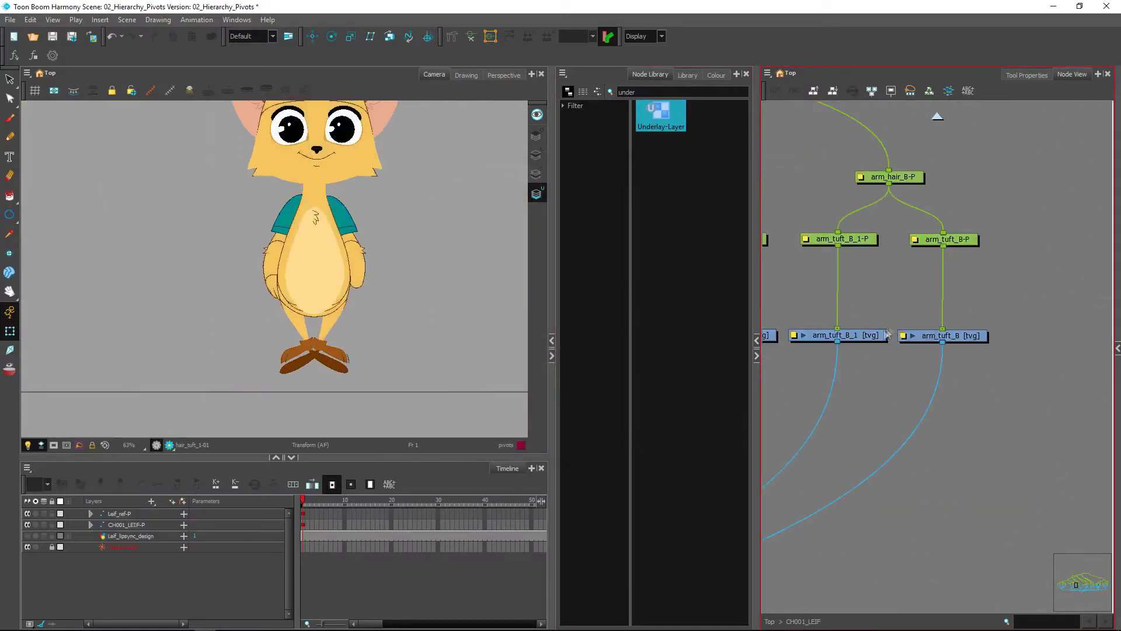
pyautogui.click(904, 336)
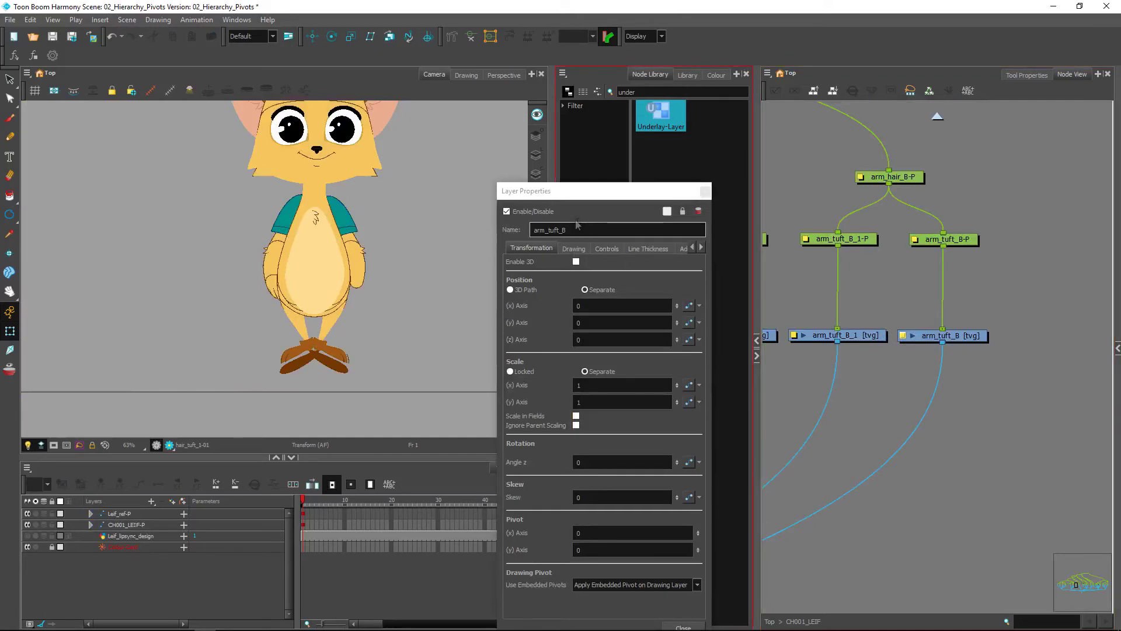
pyautogui.moveTo(569, 198); pyautogui.dragTo(555, 113)
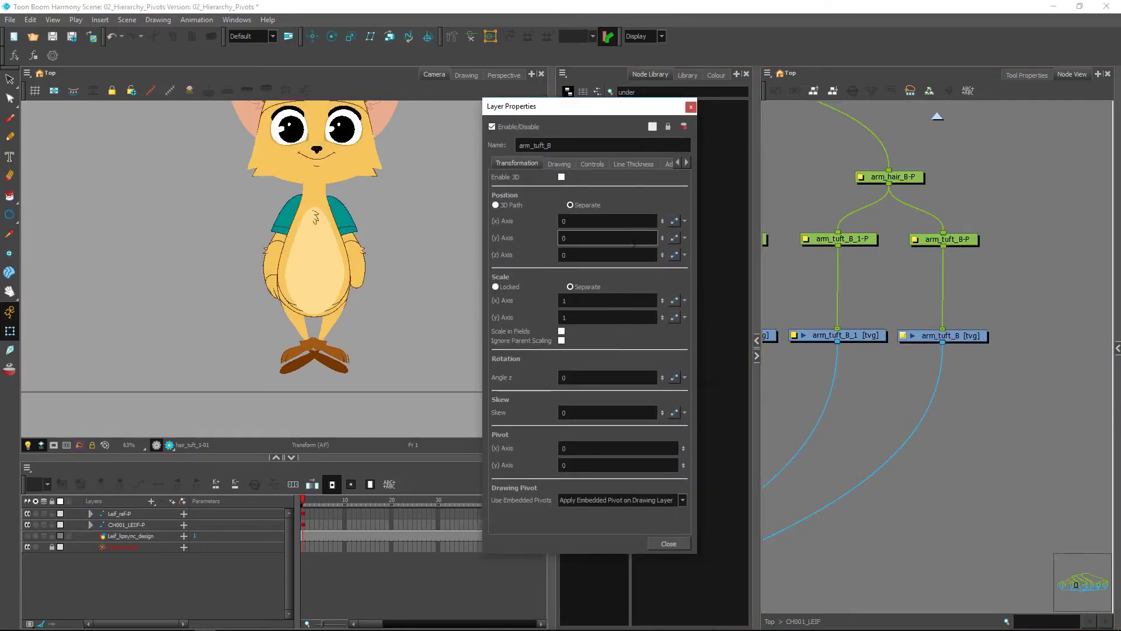
pyautogui.click(559, 164)
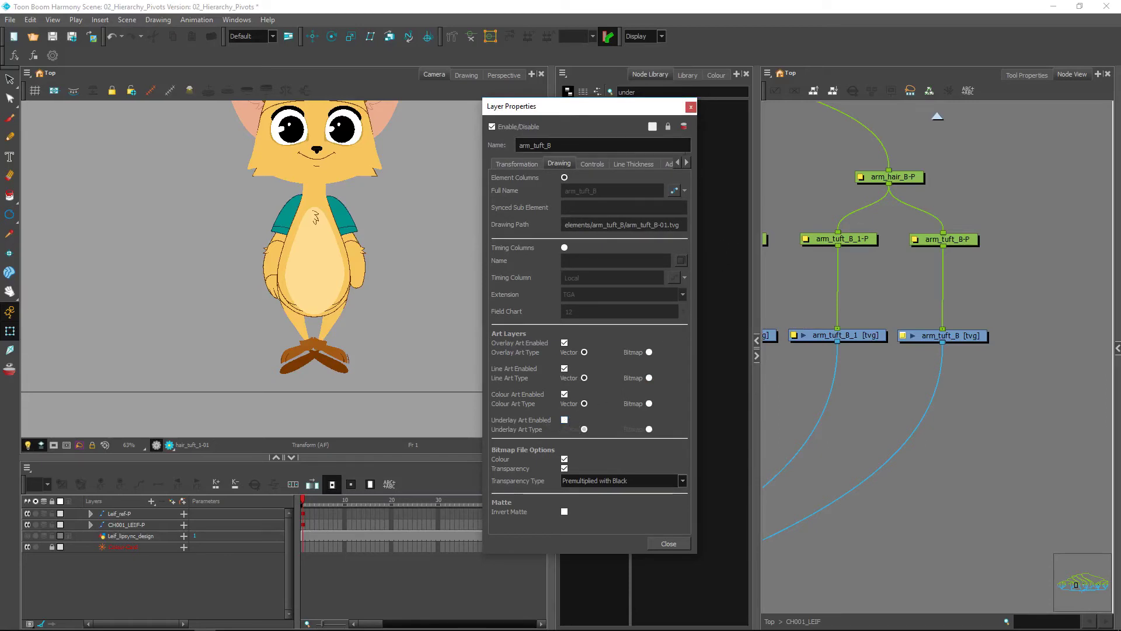
pyautogui.click(691, 107)
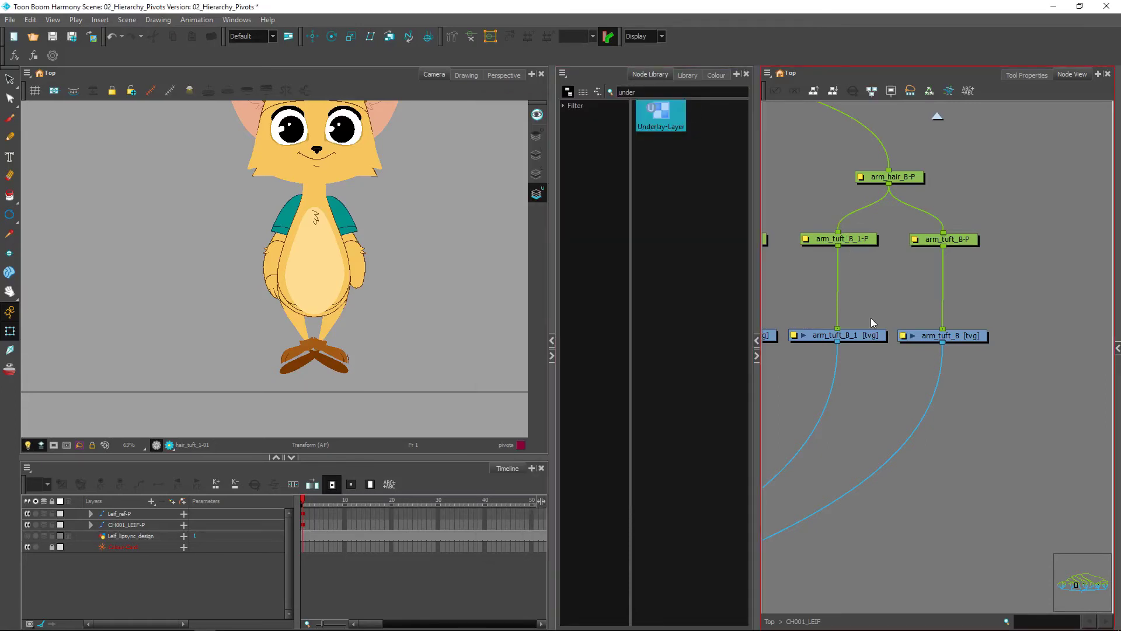